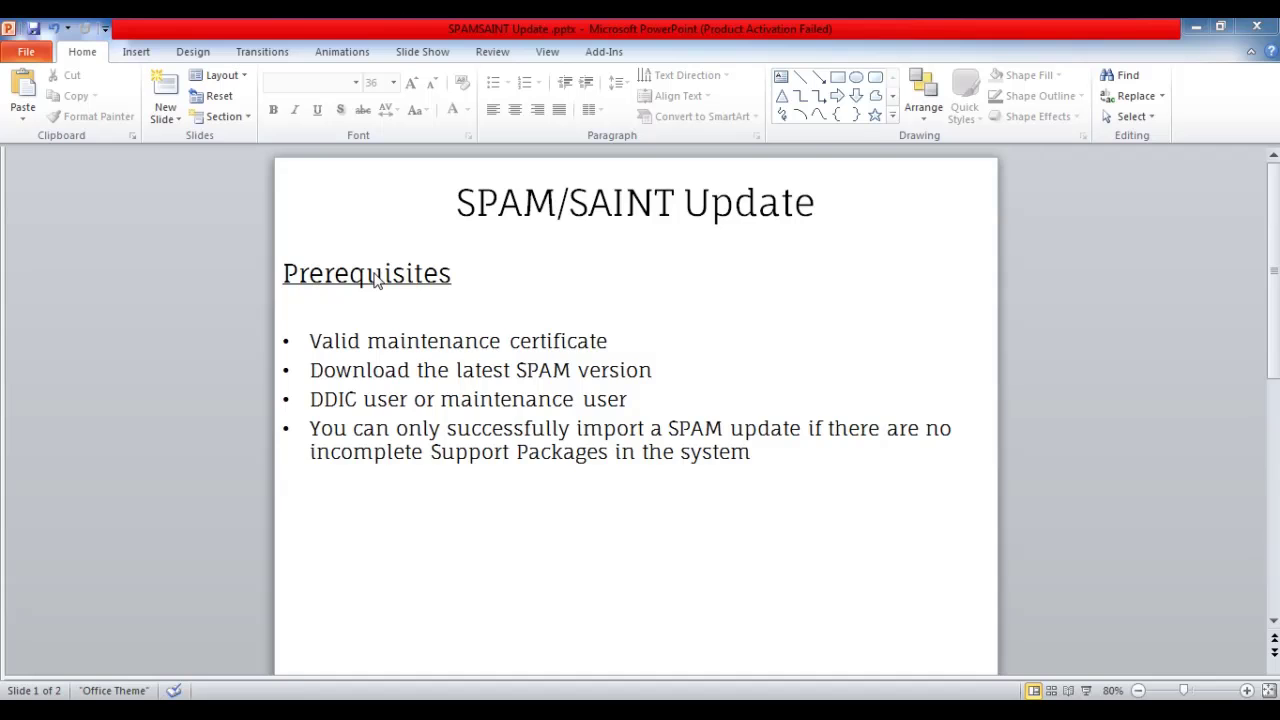
scroll(420, 255, "down", 3)
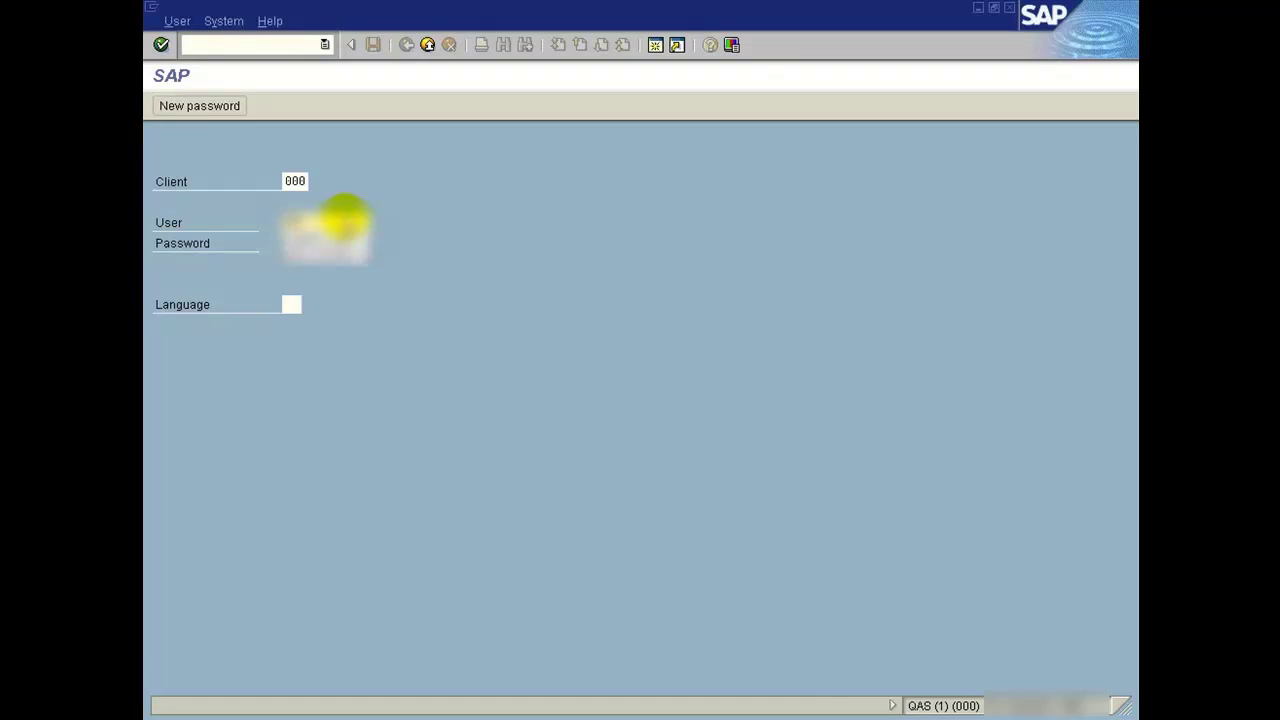
- Log on to SAP client 000 with the user name and password, and open transaction SPAM
key("Tab")
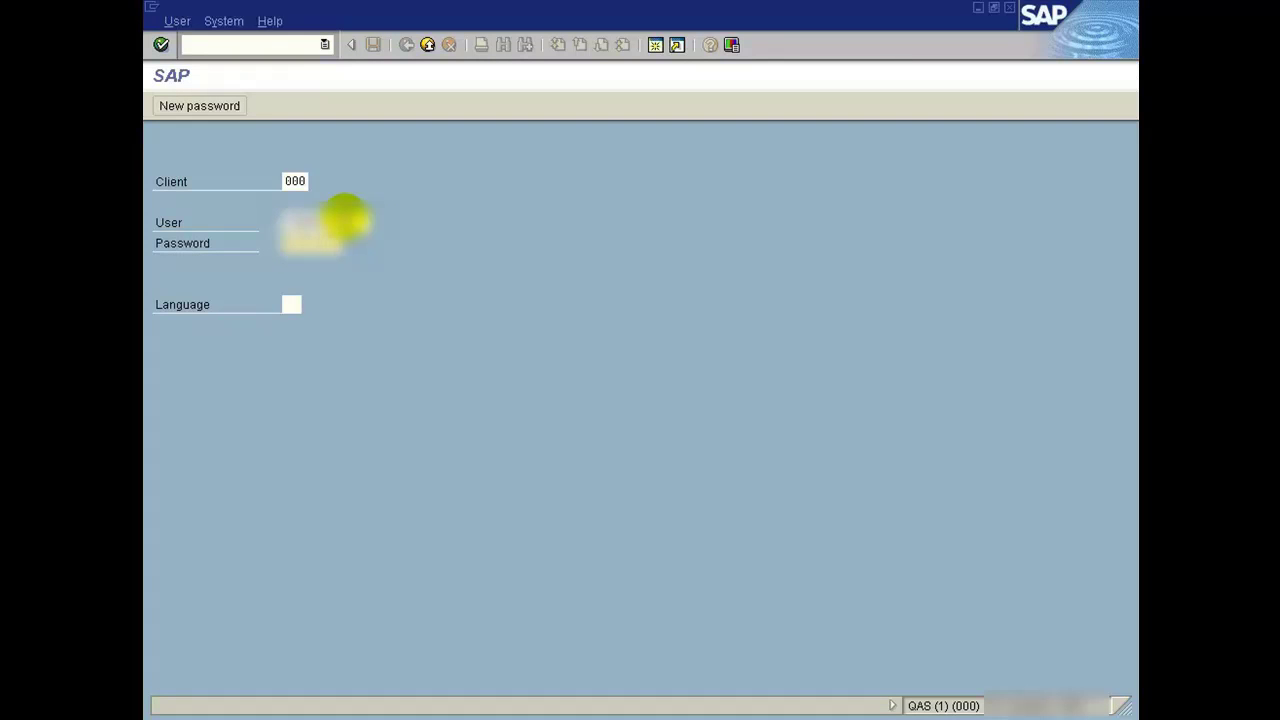
key("Return")
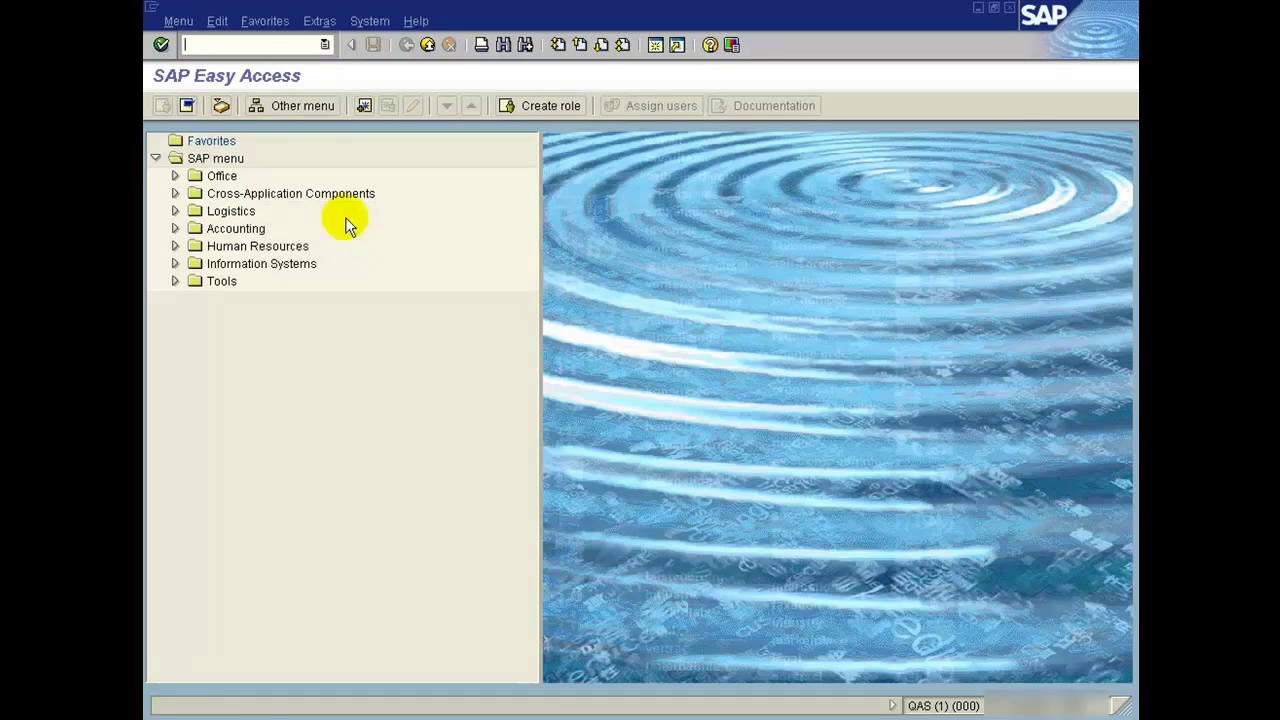
type("SPA")
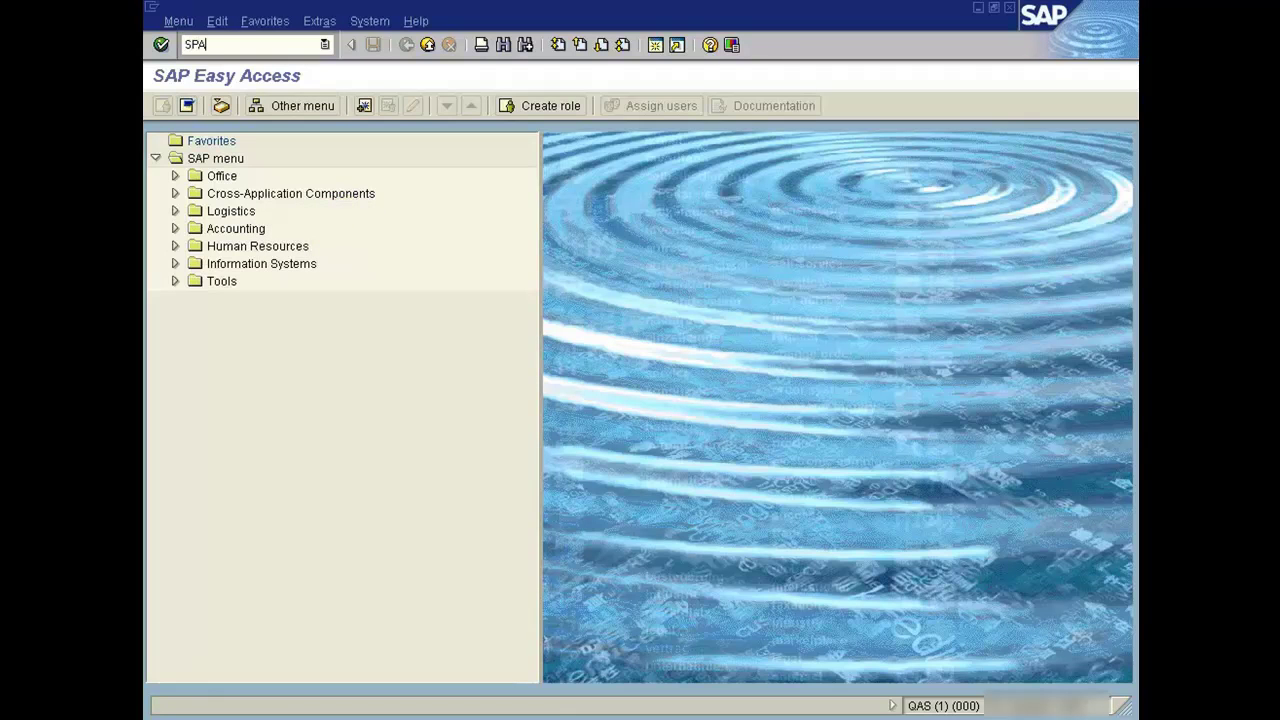
type("M")
key("Return")
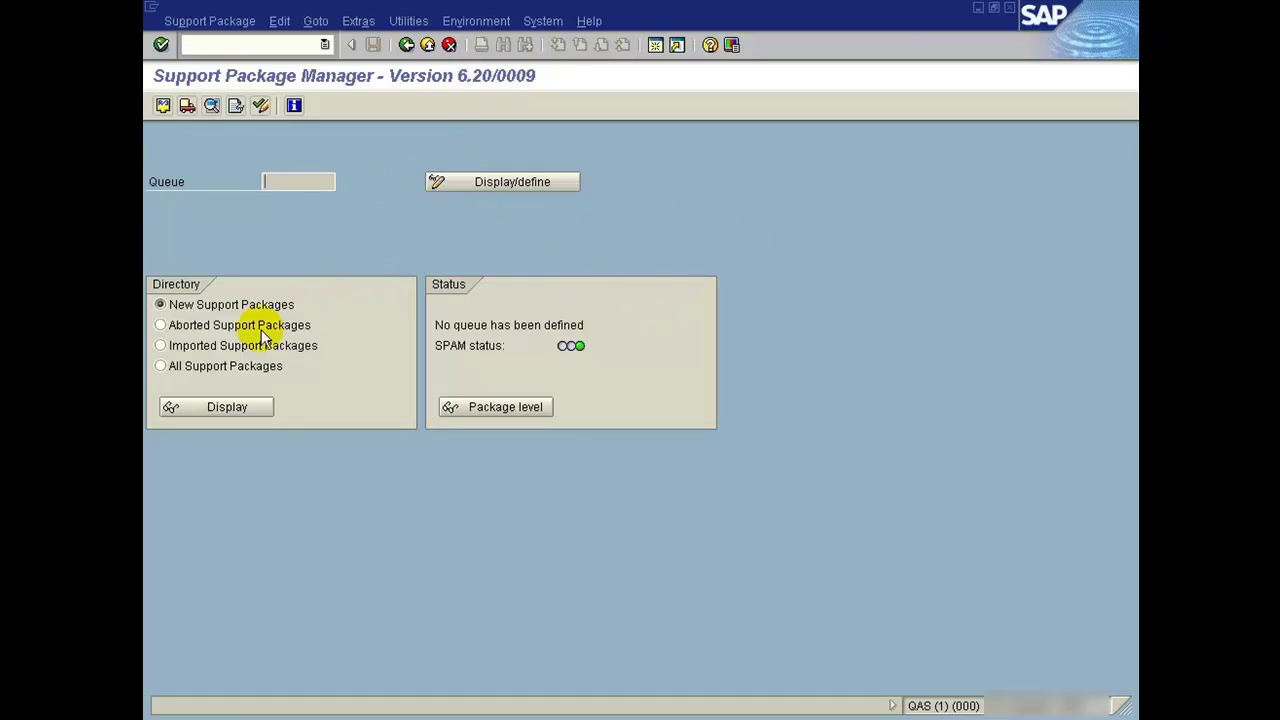
- Display the directories of new and aborted Support Packages, returning to the Support Package Manager after each
left_click(224, 407)
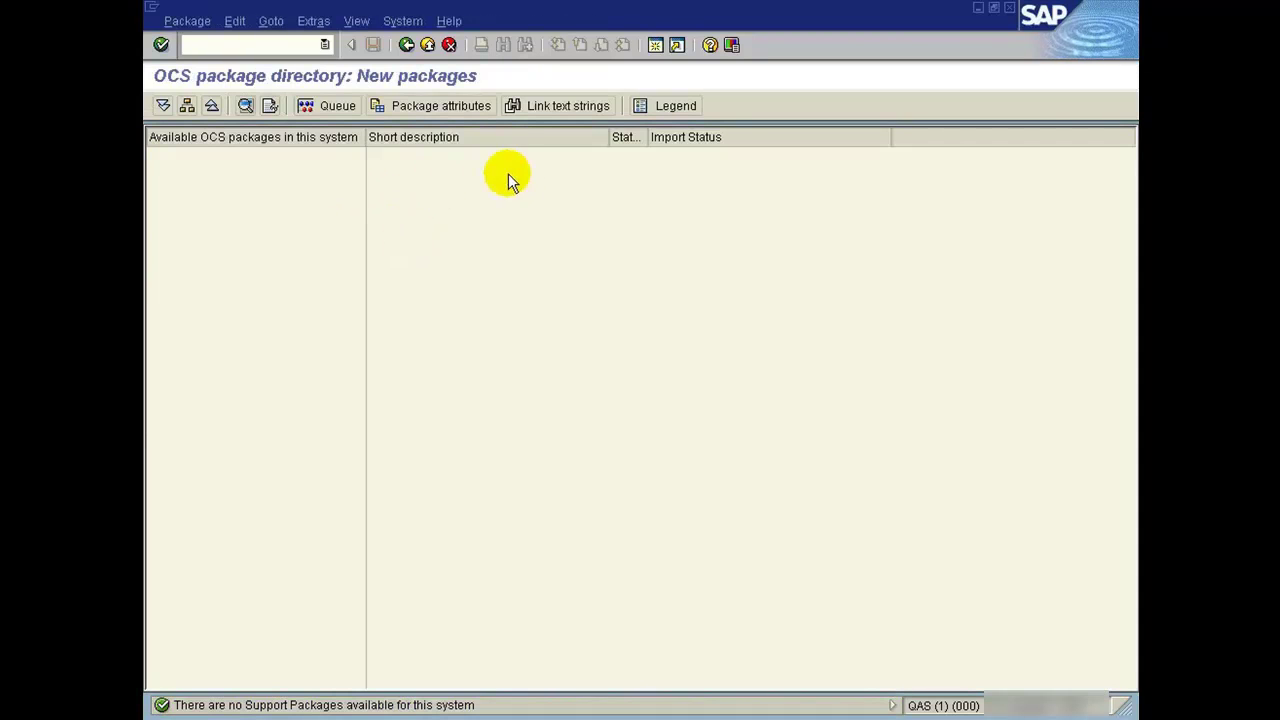
left_click(406, 46)
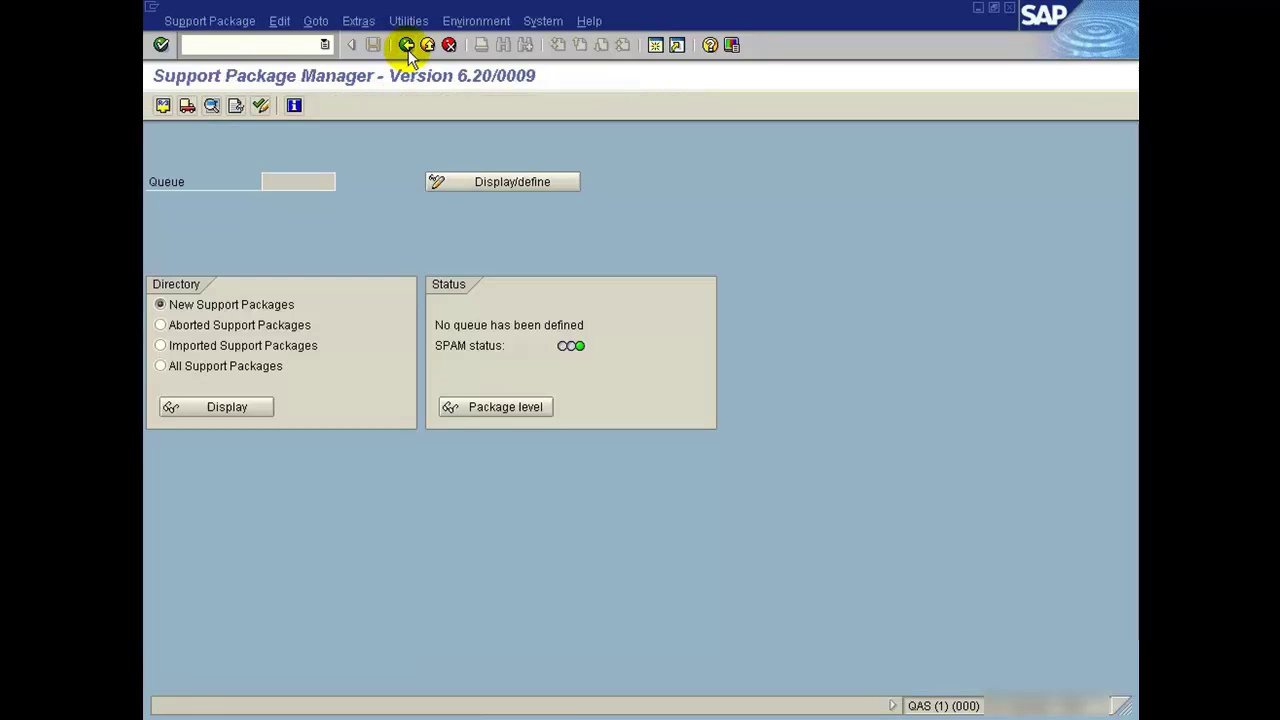
left_click(255, 325)
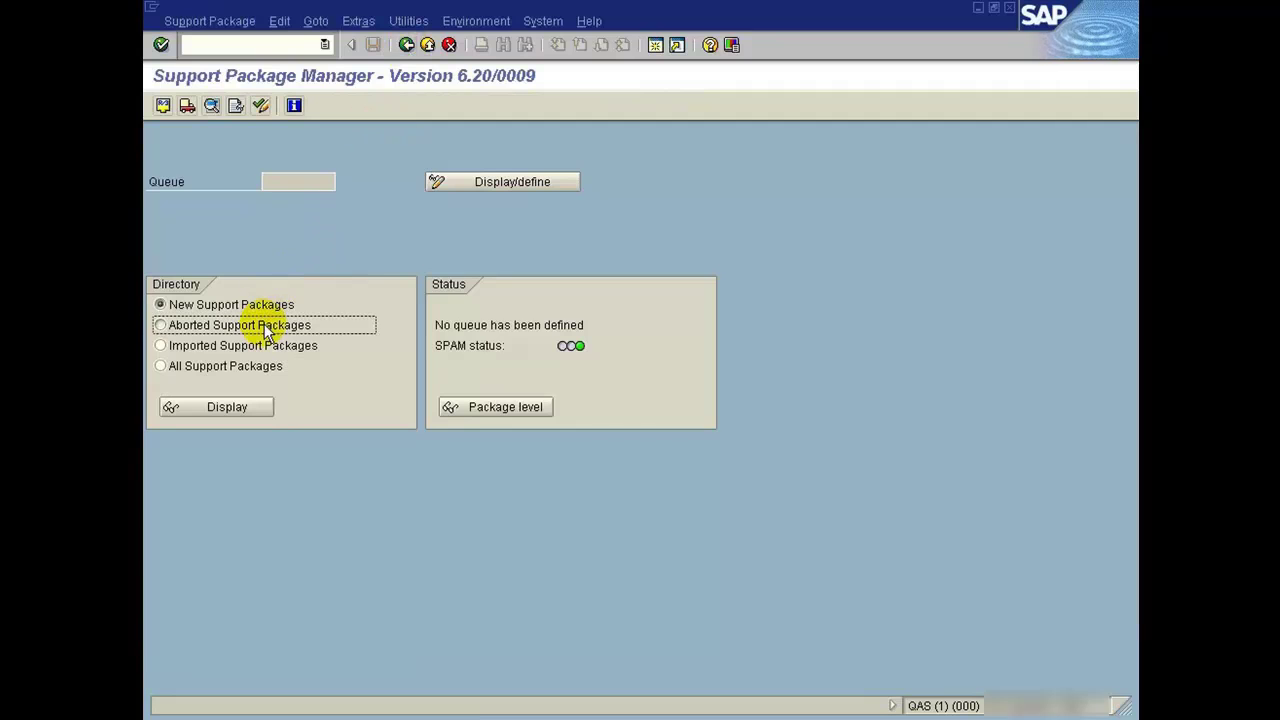
left_click(253, 406)
left_click(406, 45)
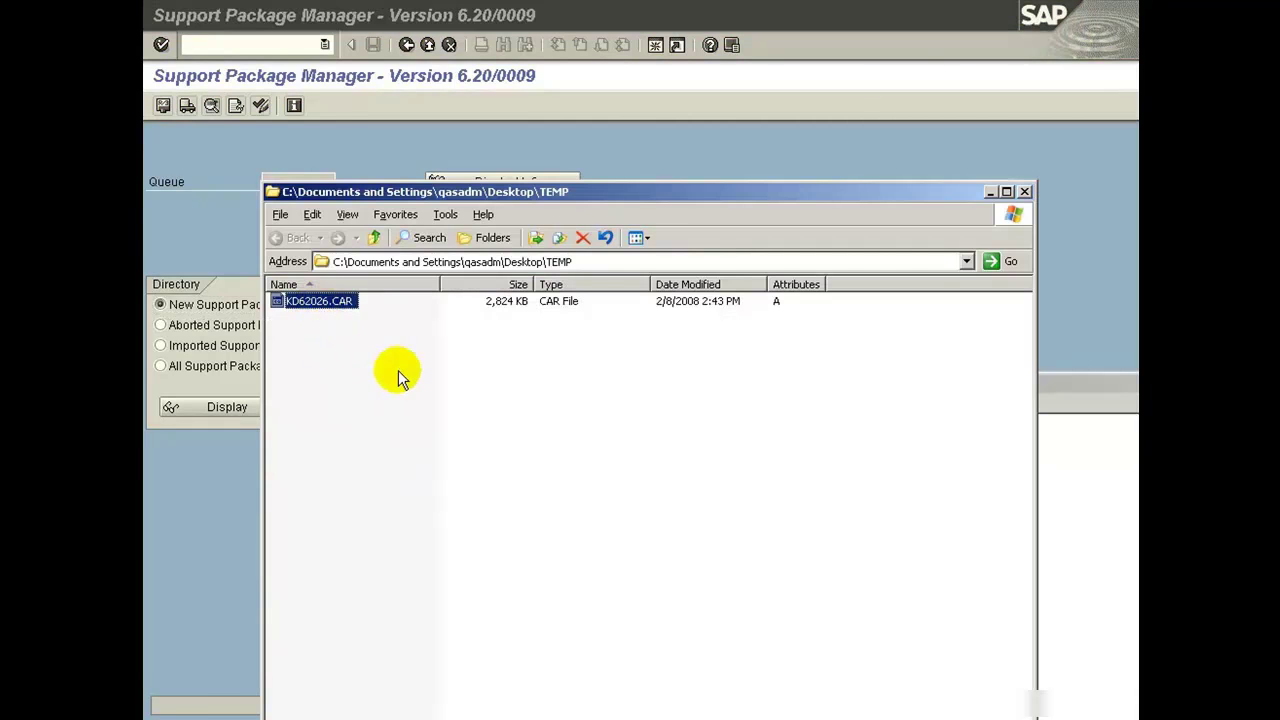
- Open a Windows command prompt with cmd and change to the root directory with CD\
left_click(400, 371)
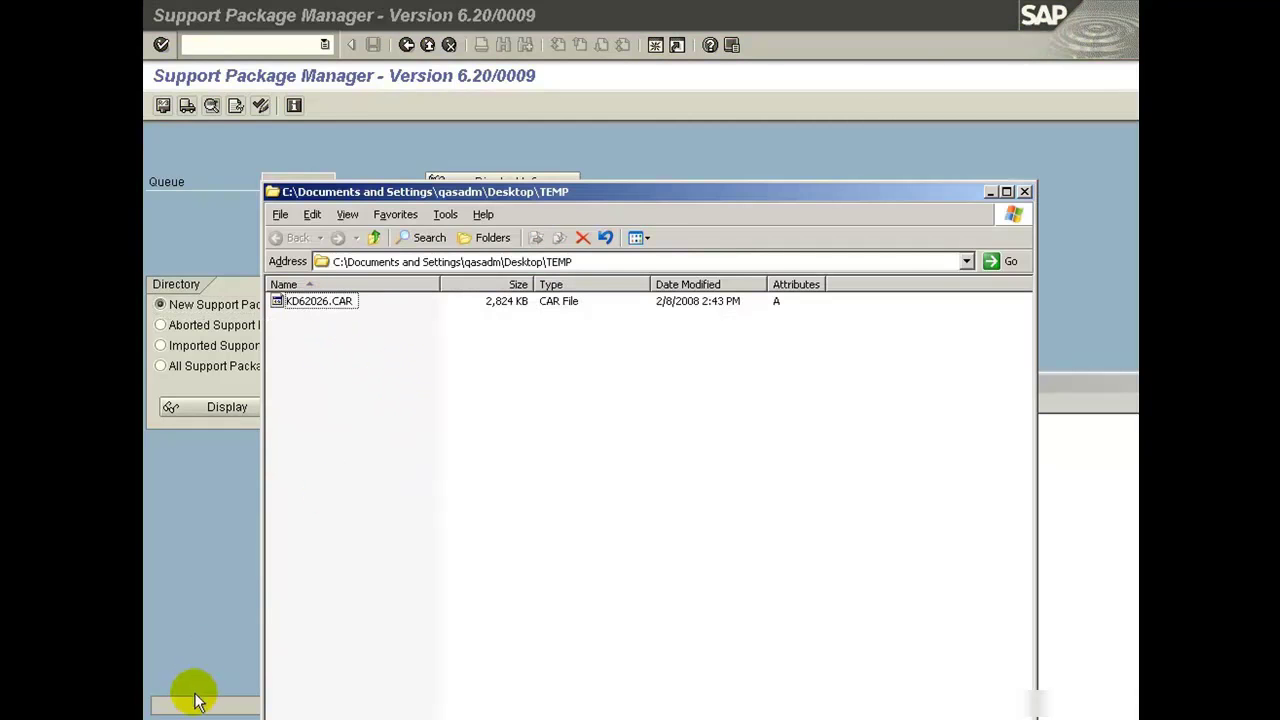
key("super+r")
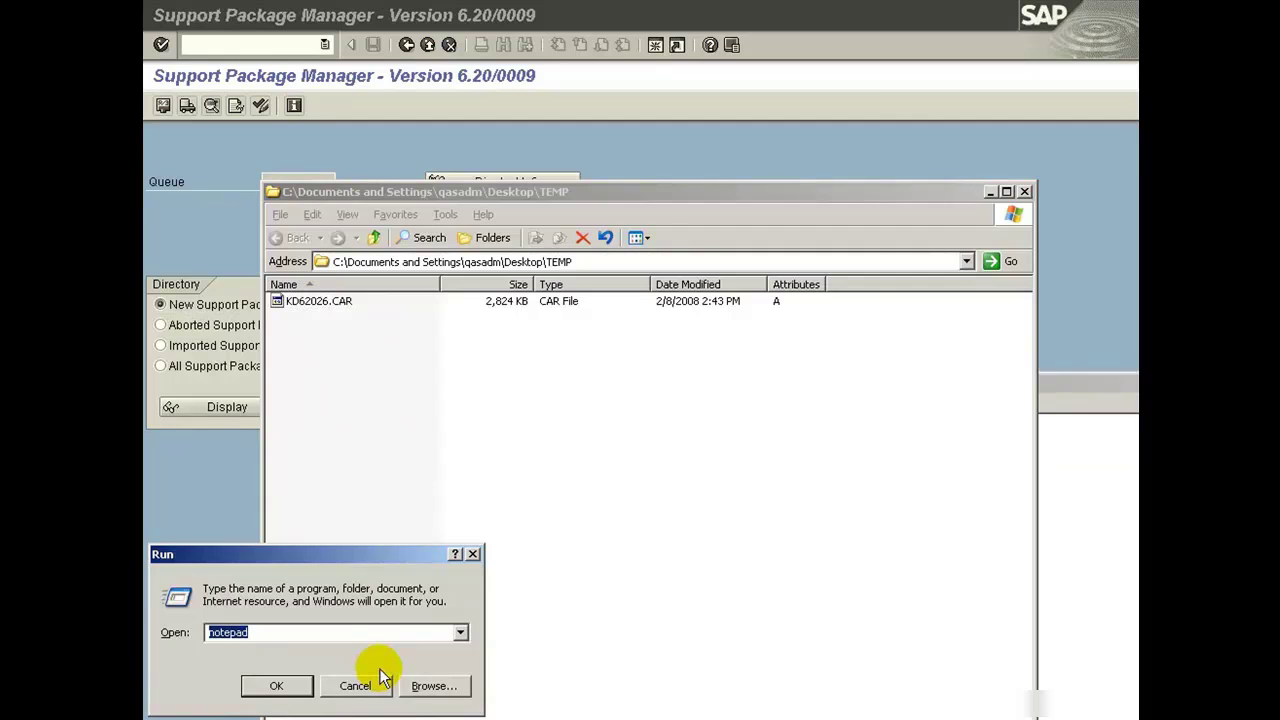
type("cmd")
key("Return")
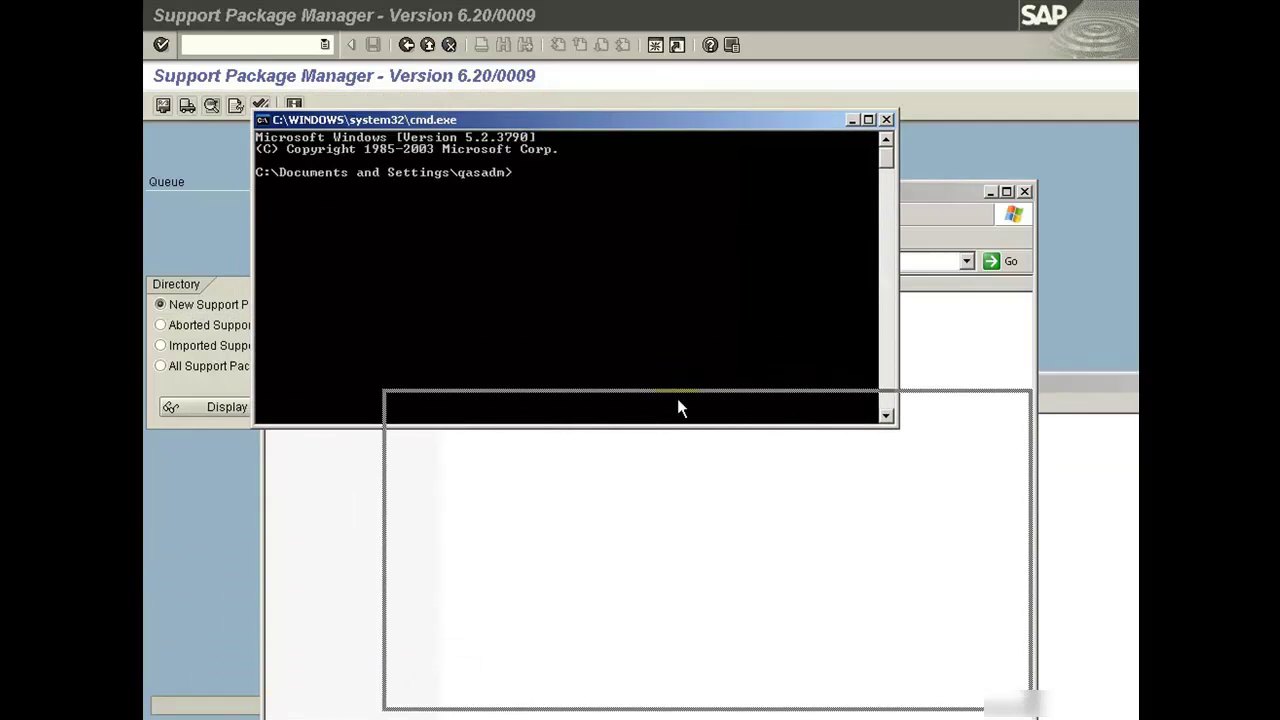
left_click_drag(677, 398, 677, 398)
type("CD")
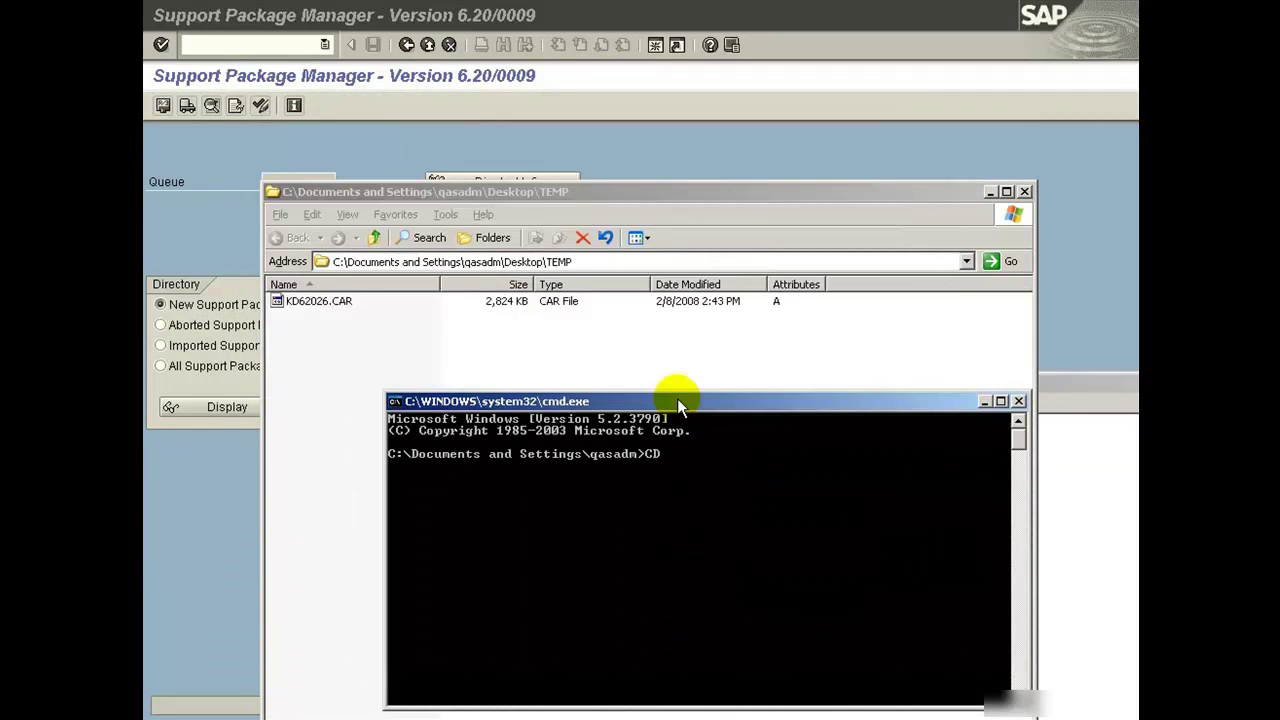
type("\\")
key("Return")
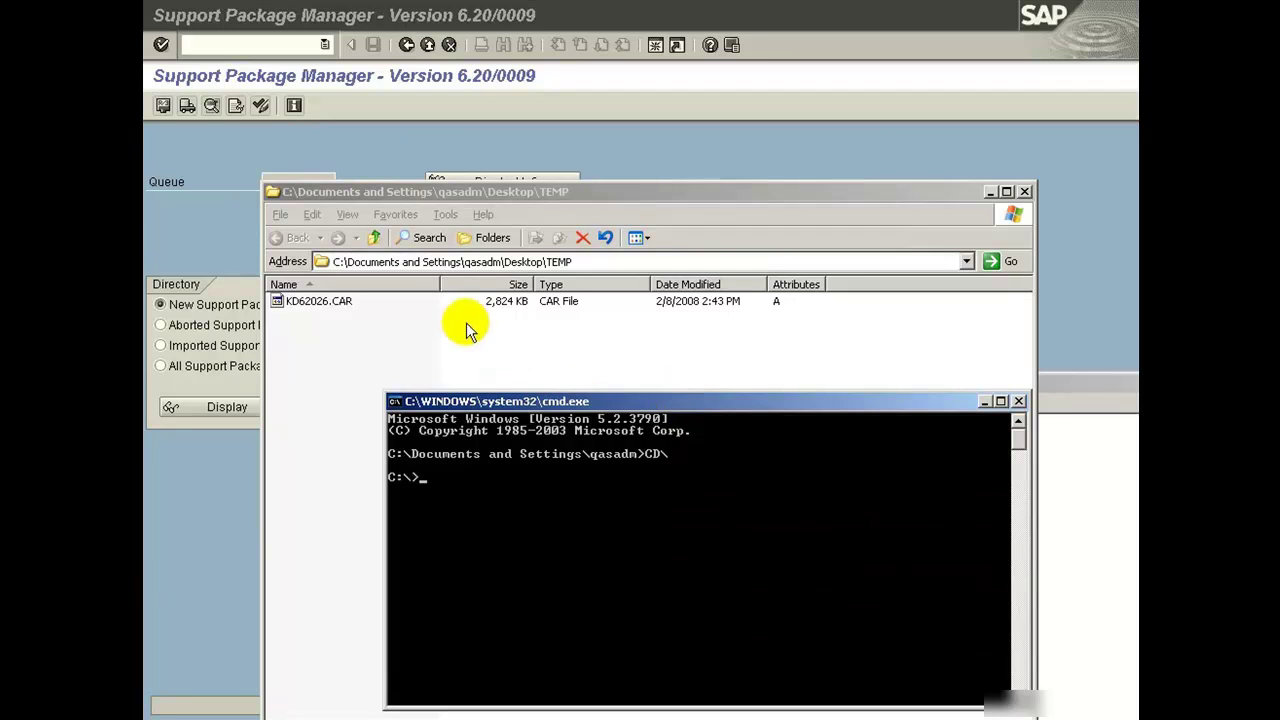
- Copy the desktop TEMP folder's path from the file window and paste it after cd in the command prompt
left_click(457, 354)
left_click(580, 262)
key("super+c")
right_click(586, 265)
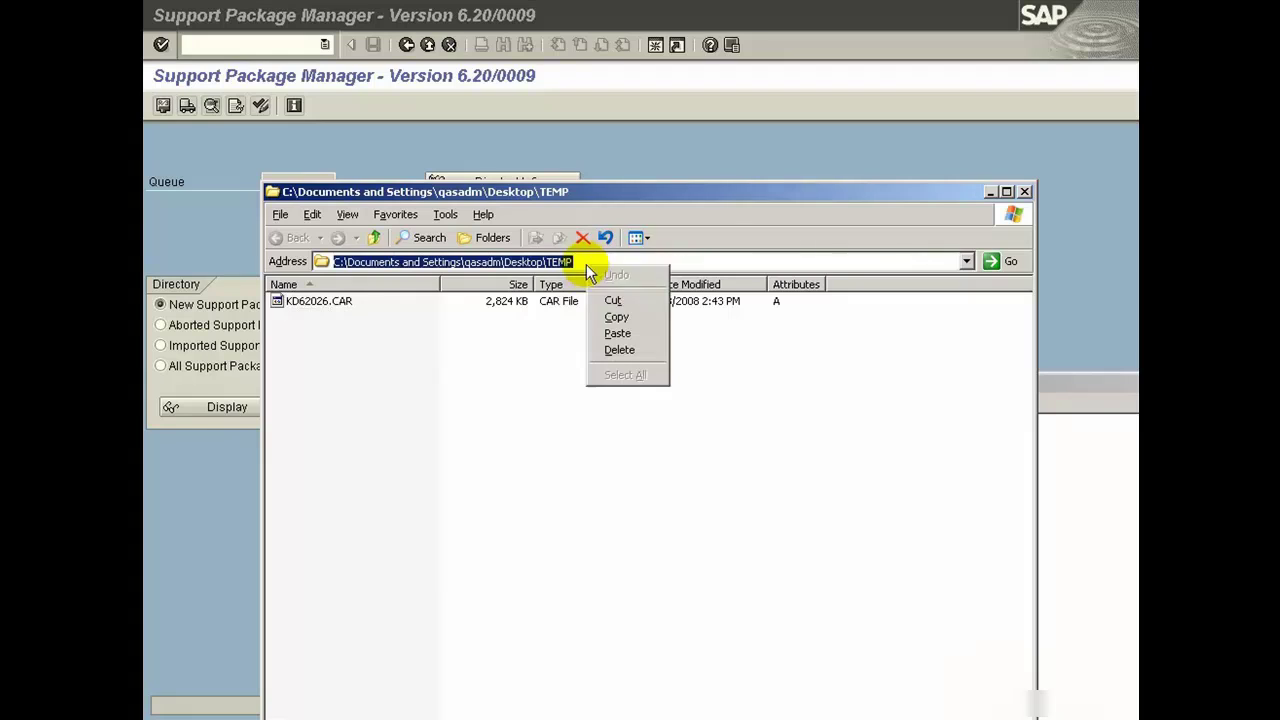
left_click(617, 318)
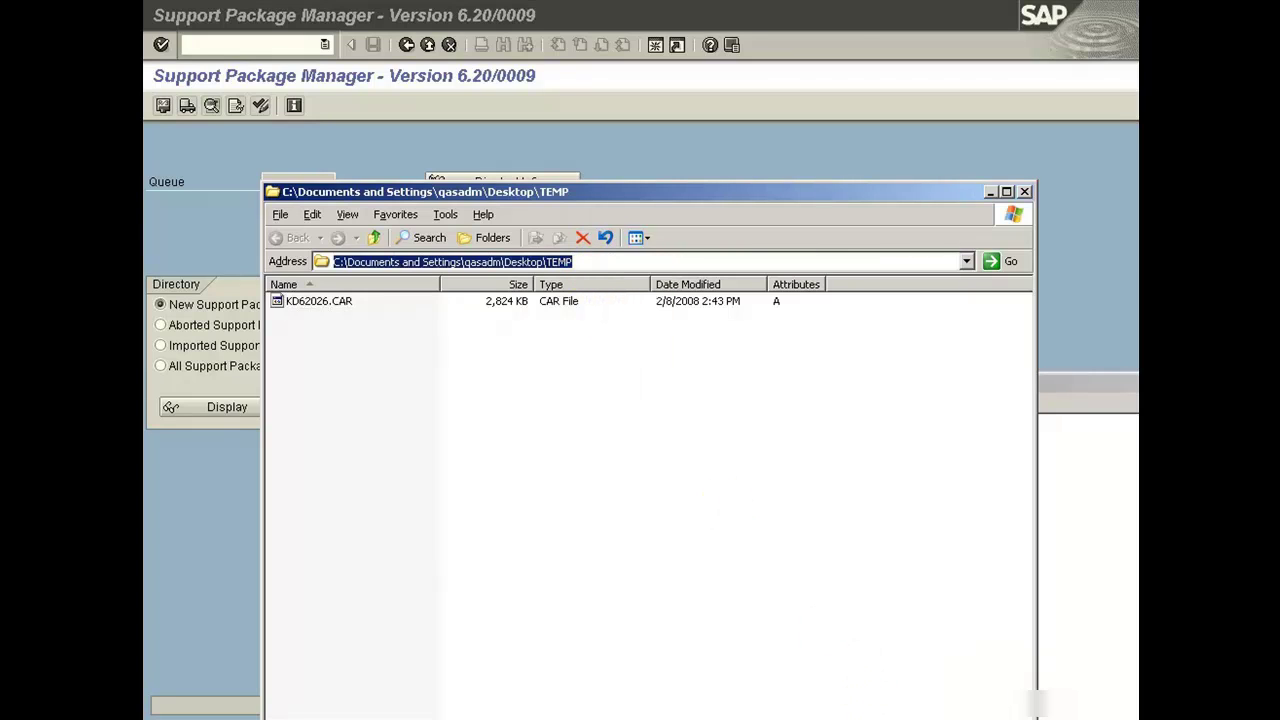
left_click(880, 716)
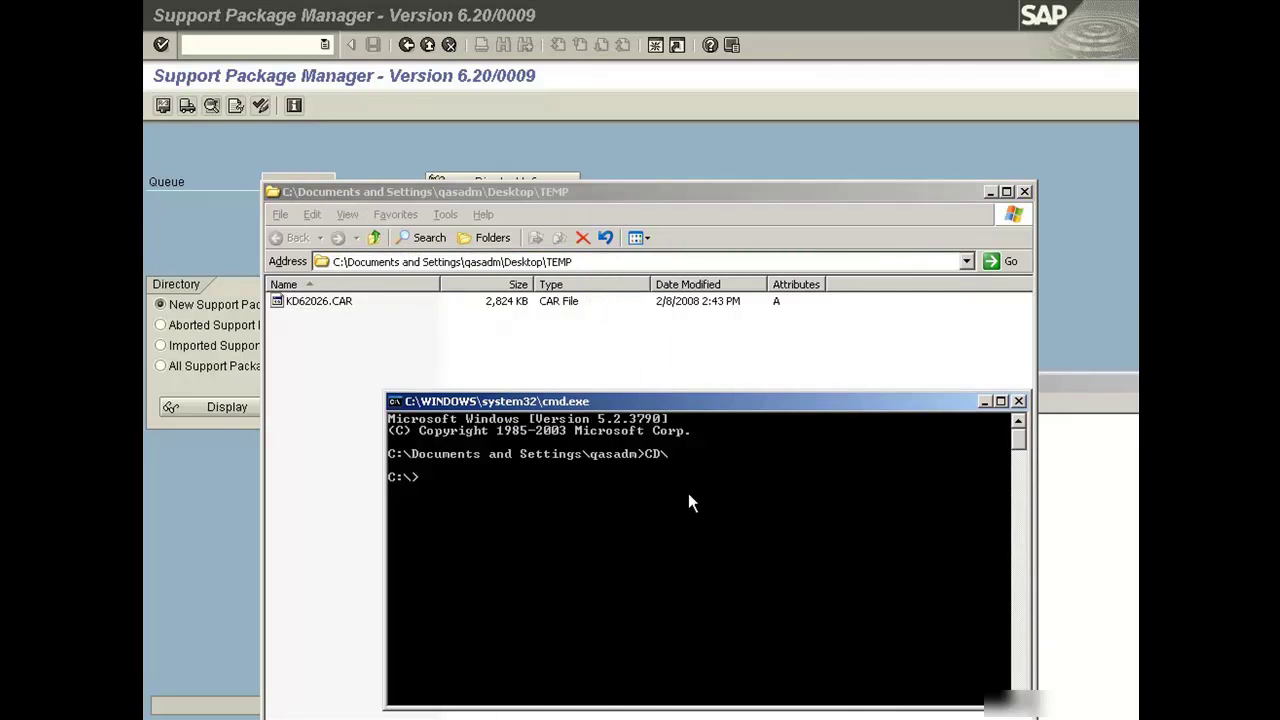
type("cd")
right_click(500, 486)
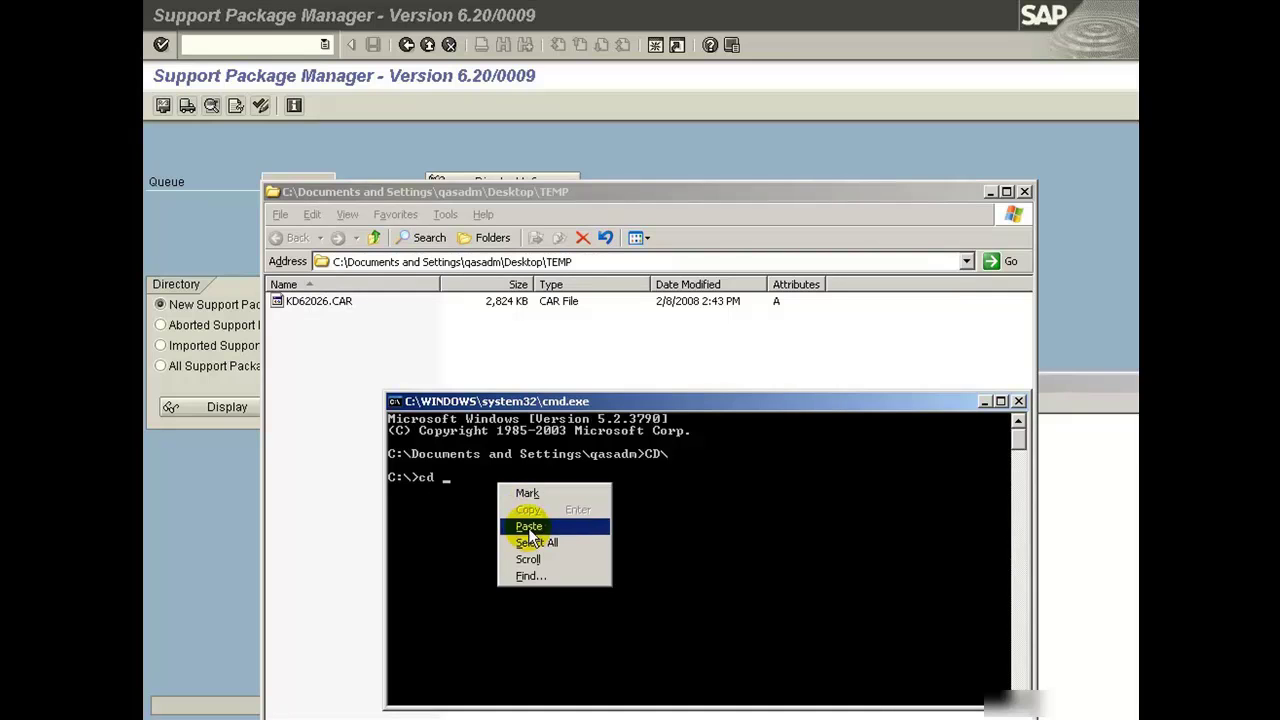
left_click(530, 527)
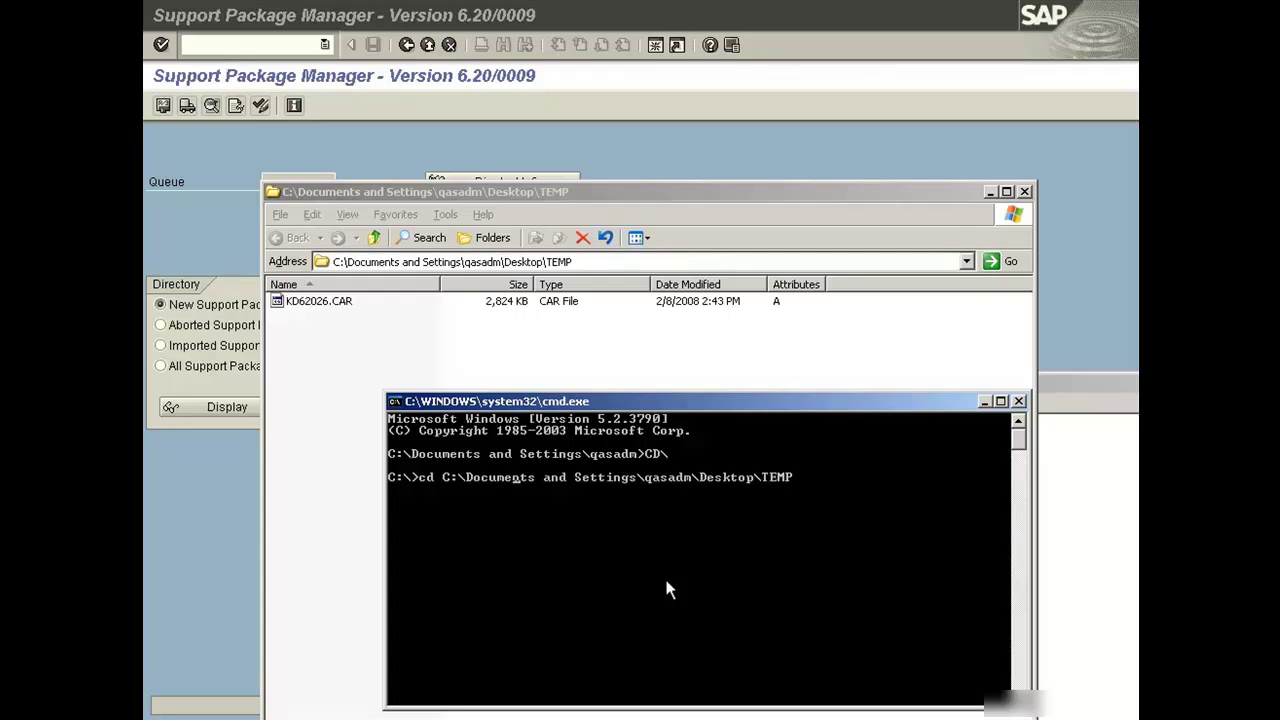
- Remove the C:\ prefix from the pasted path and run the cd command for the TEMP folder
key("Left")
key("Left")
key("Left")
key("Left")
key("Left")
key("Left")
key("Left")
key("Delete")
key("BackSpace")
key("BackSpace")
key("BackSpace")
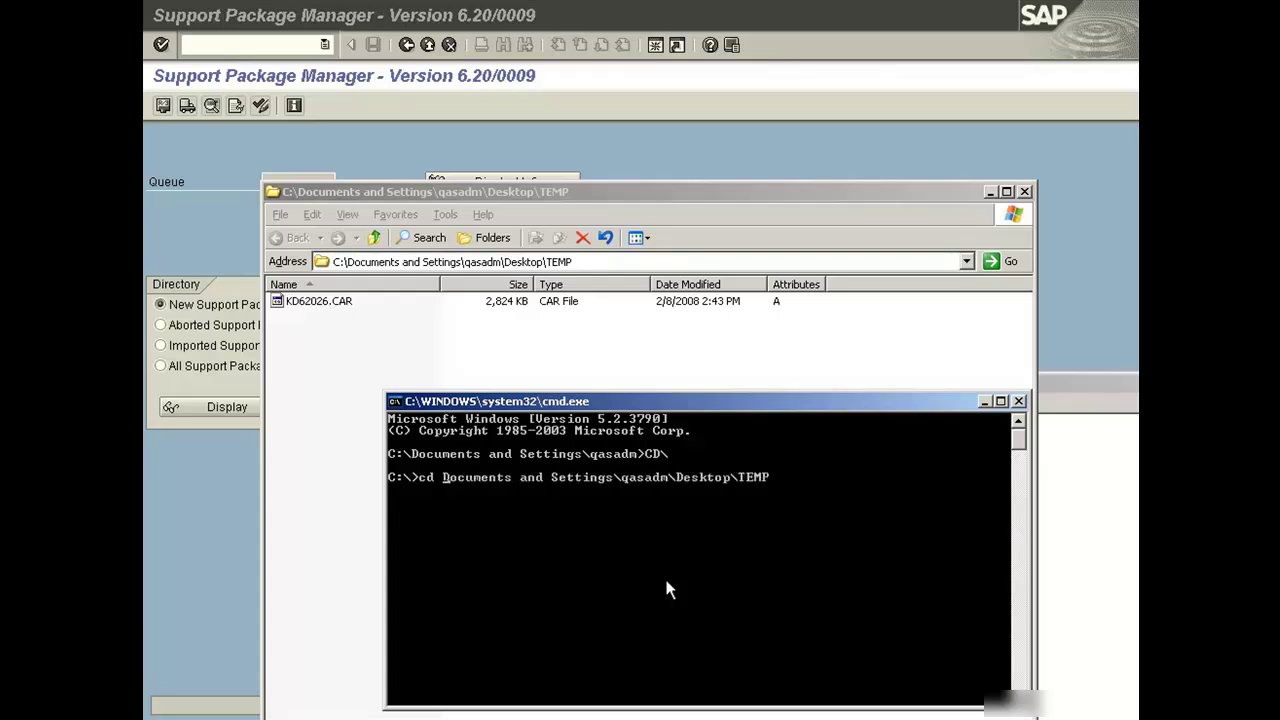
key("Return")
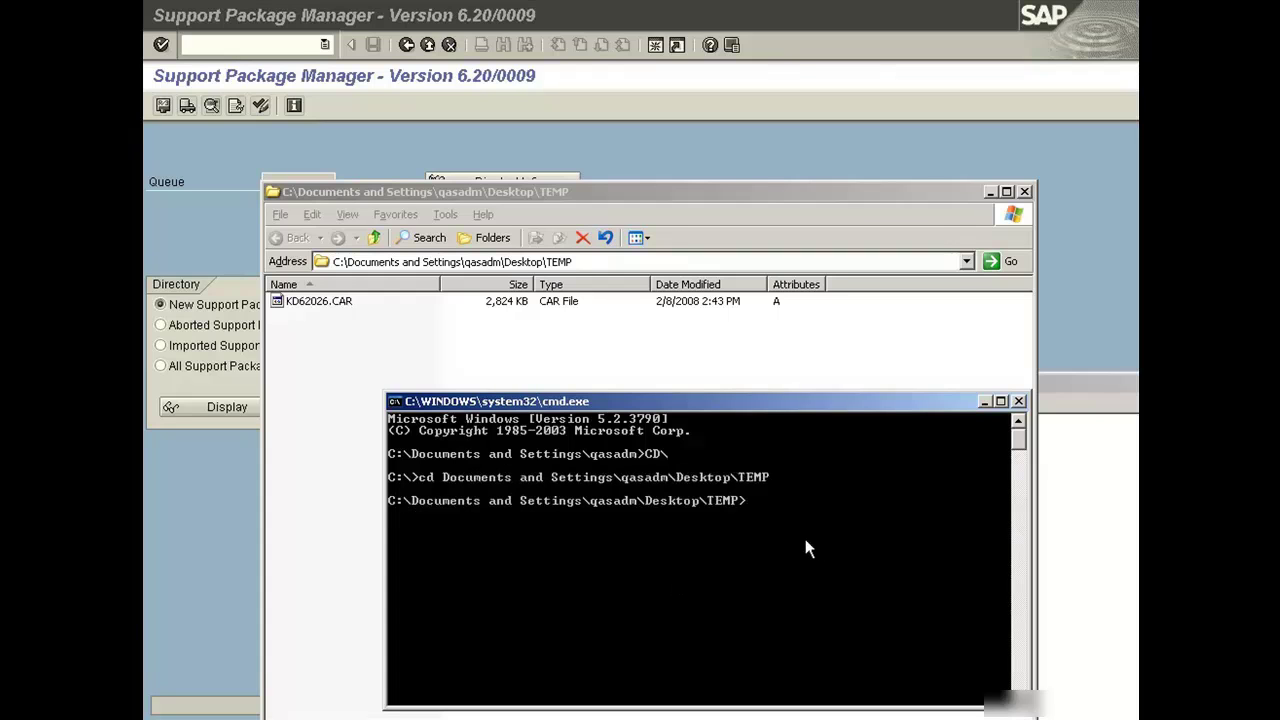
- Extract the archive with sapcar -xvf KD62026.CAR, copying the file name from the TEMP folder
type("sapc")
type("kd")
key("BackSpace")
key("BackSpace")
left_click(318, 302)
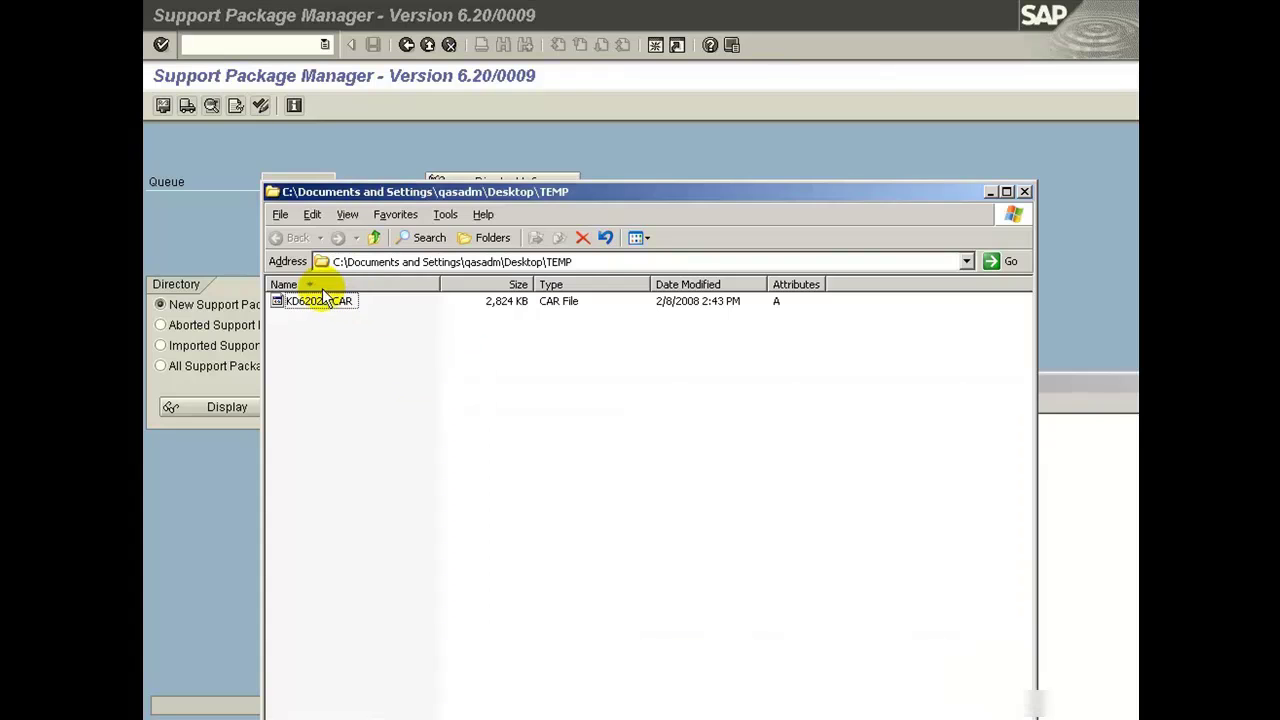
right_click(316, 303)
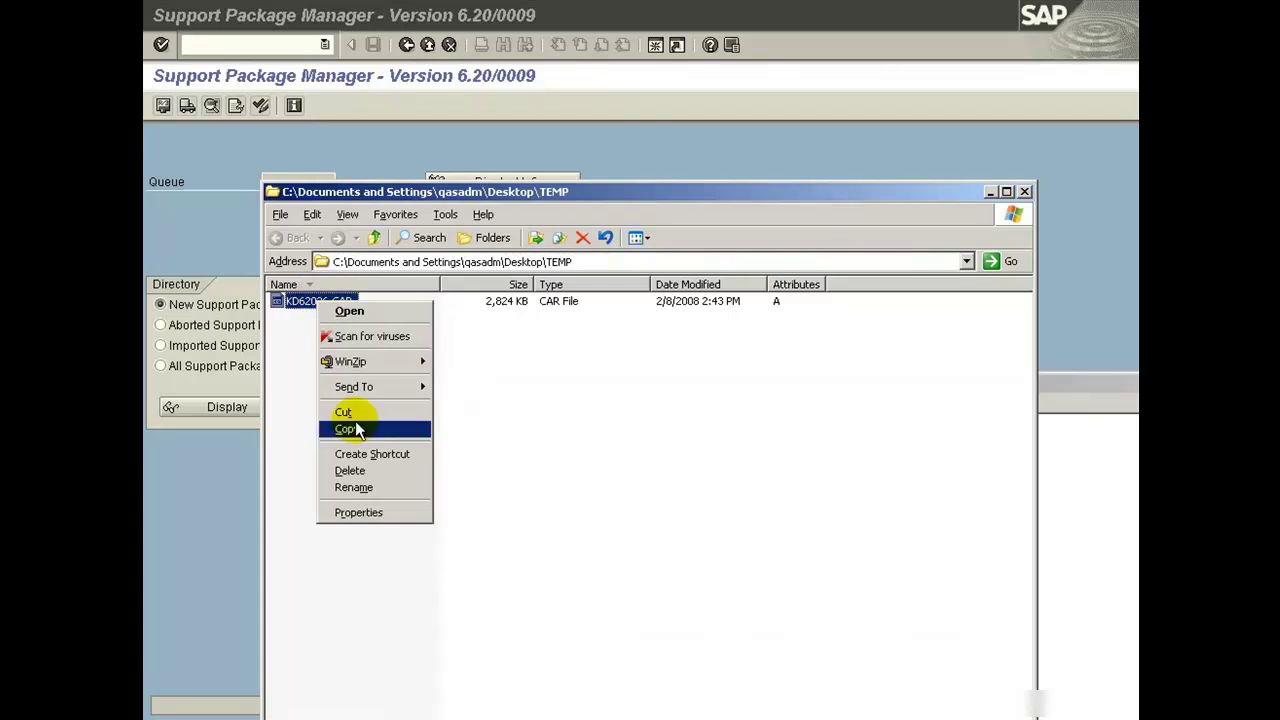
left_click(355, 488)
key("super+c")
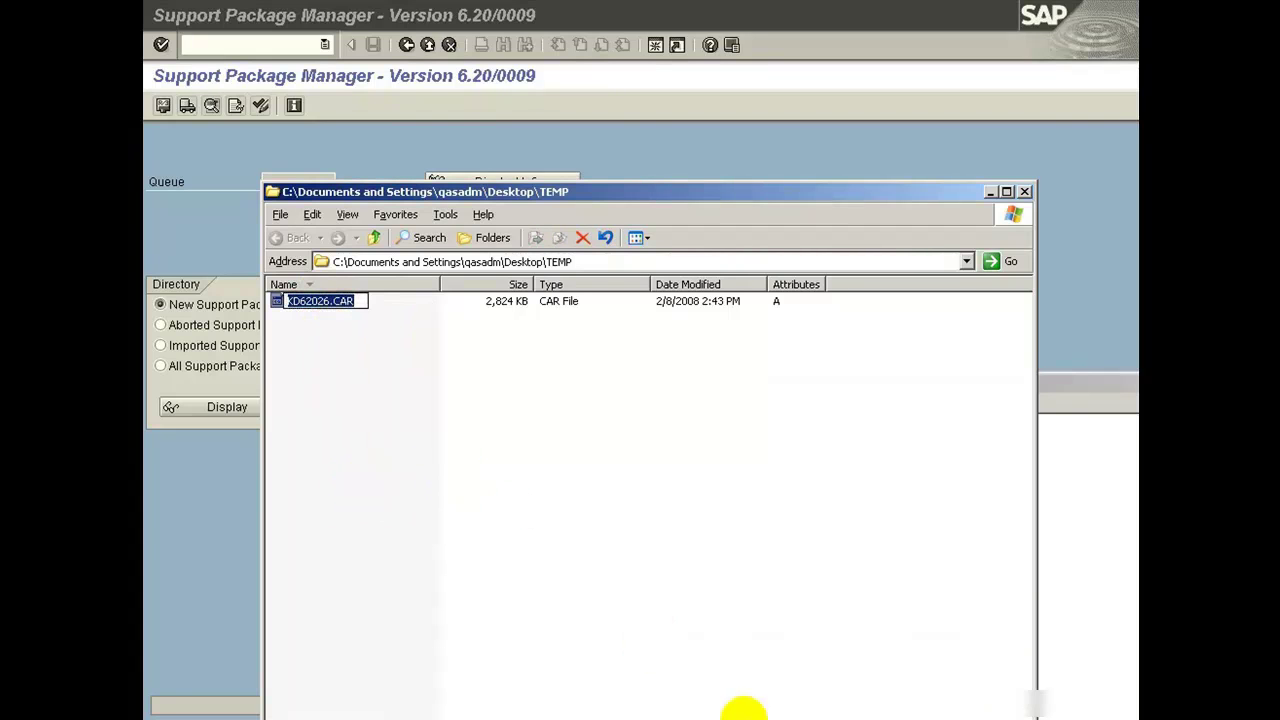
key("alt+Tab")
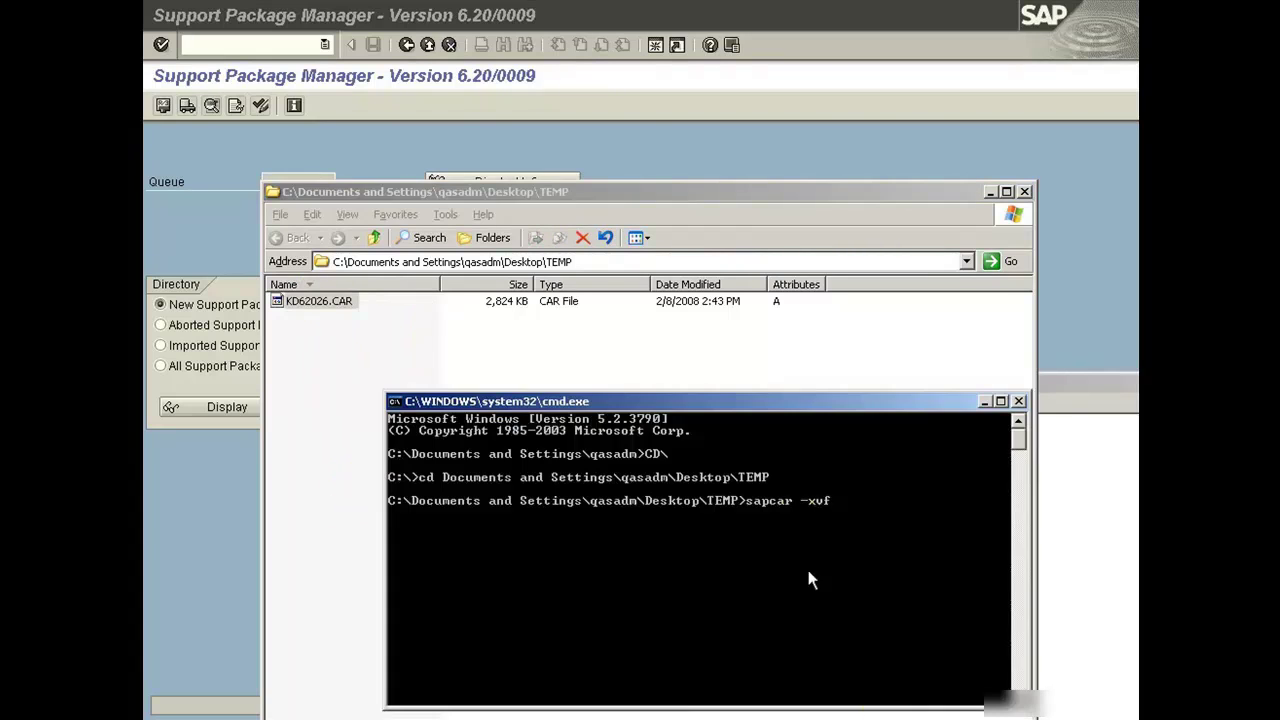
right_click(837, 498)
left_click(874, 540)
key("Return")
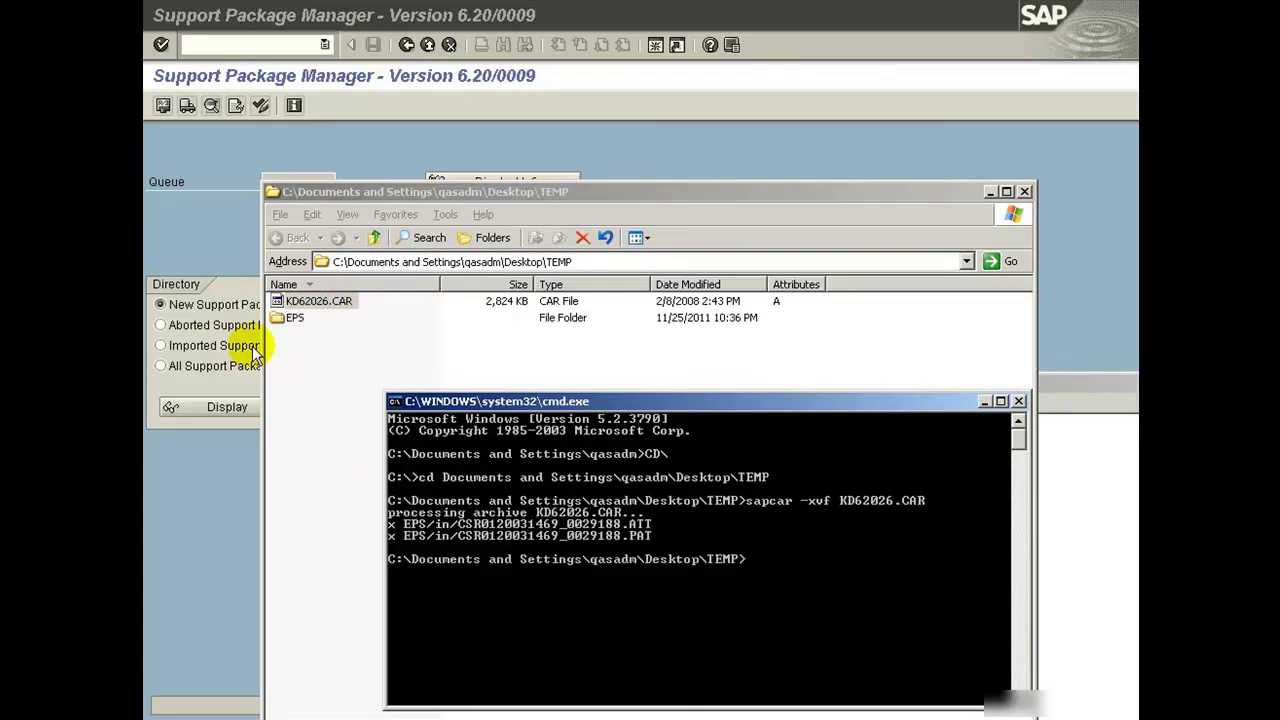
- Check the extraction output, highlighting the endings of the extracted .ATT and .PAT file names
left_click(300, 330)
left_click(771, 704)
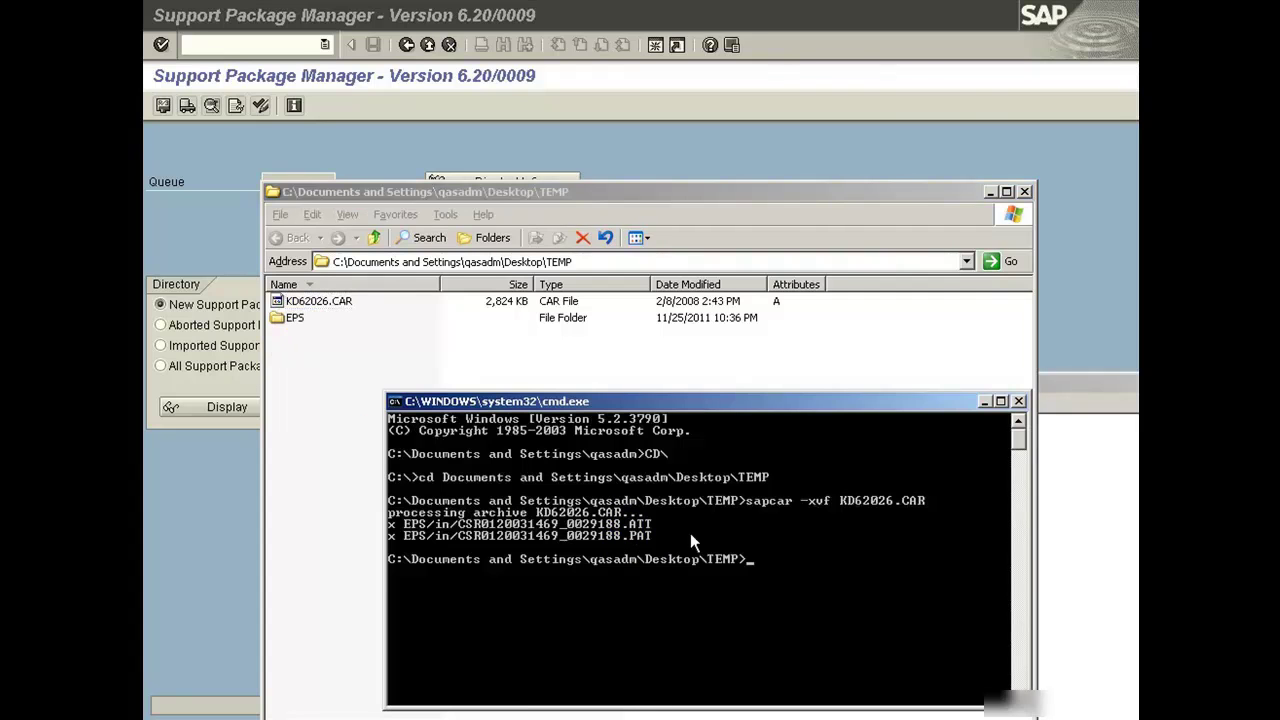
right_click(690, 533)
left_click(712, 538)
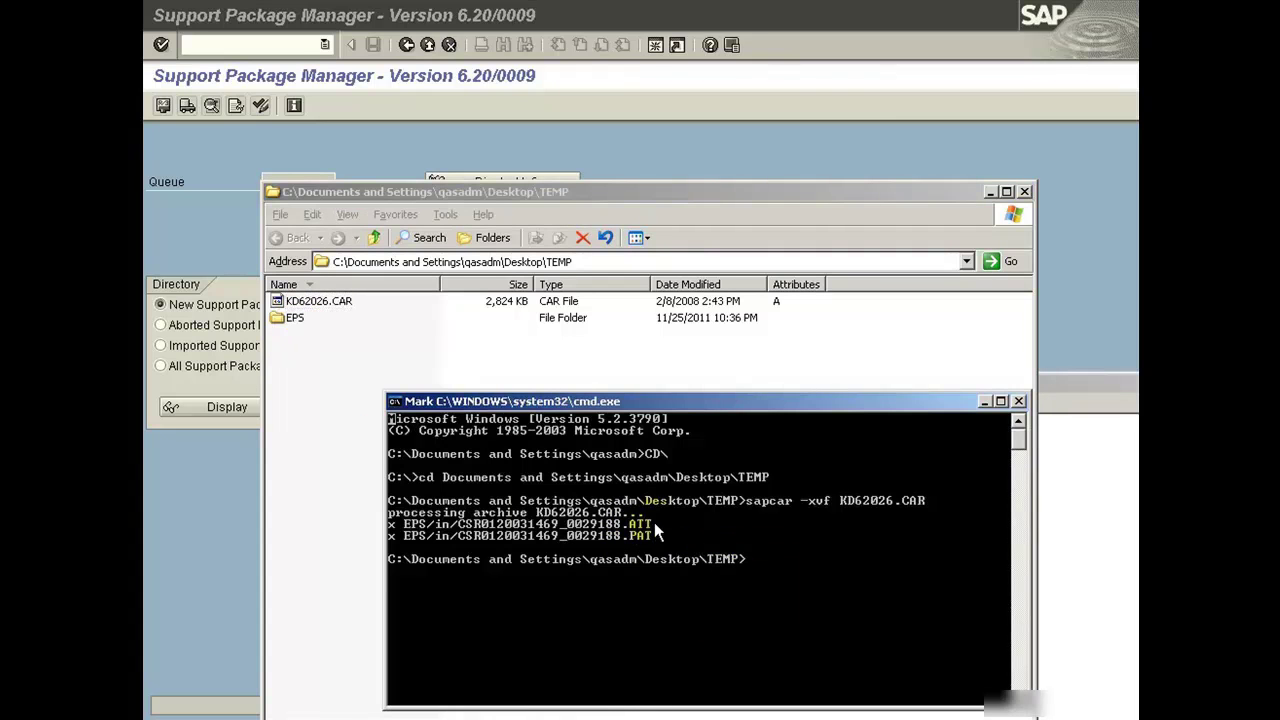
left_click_drag(656, 524, 560, 528)
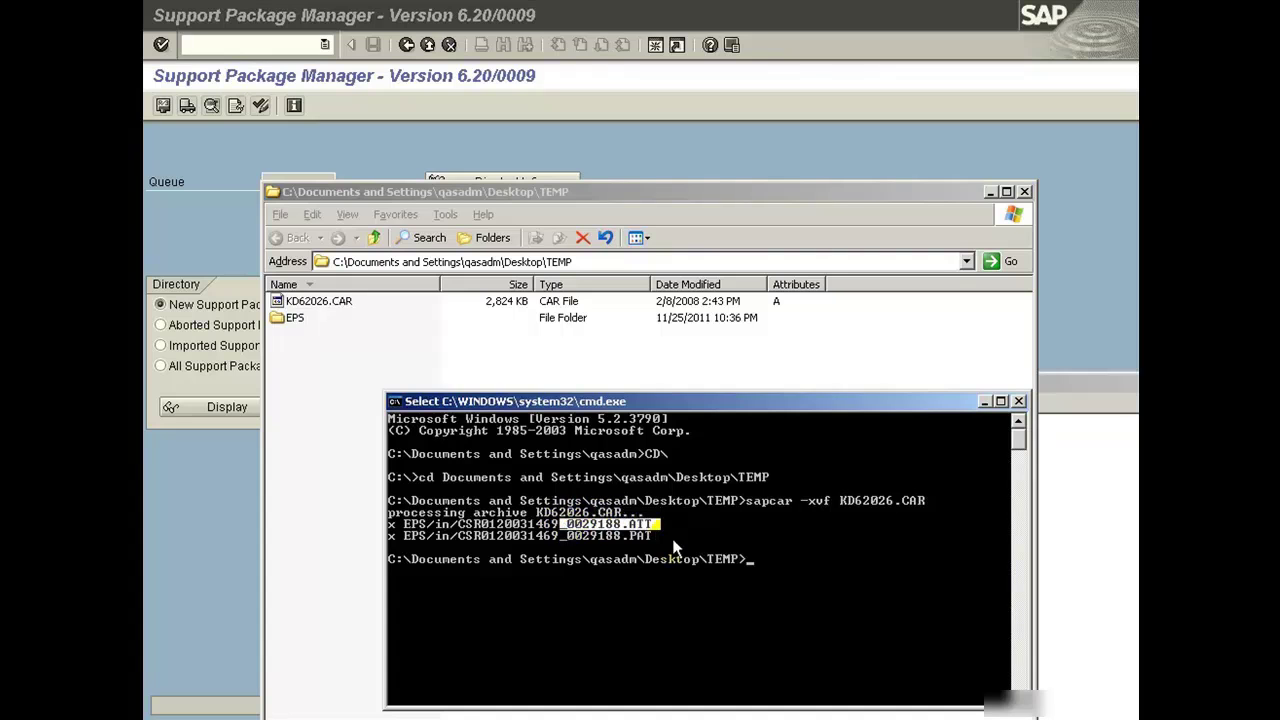
left_click_drag(660, 536, 561, 538)
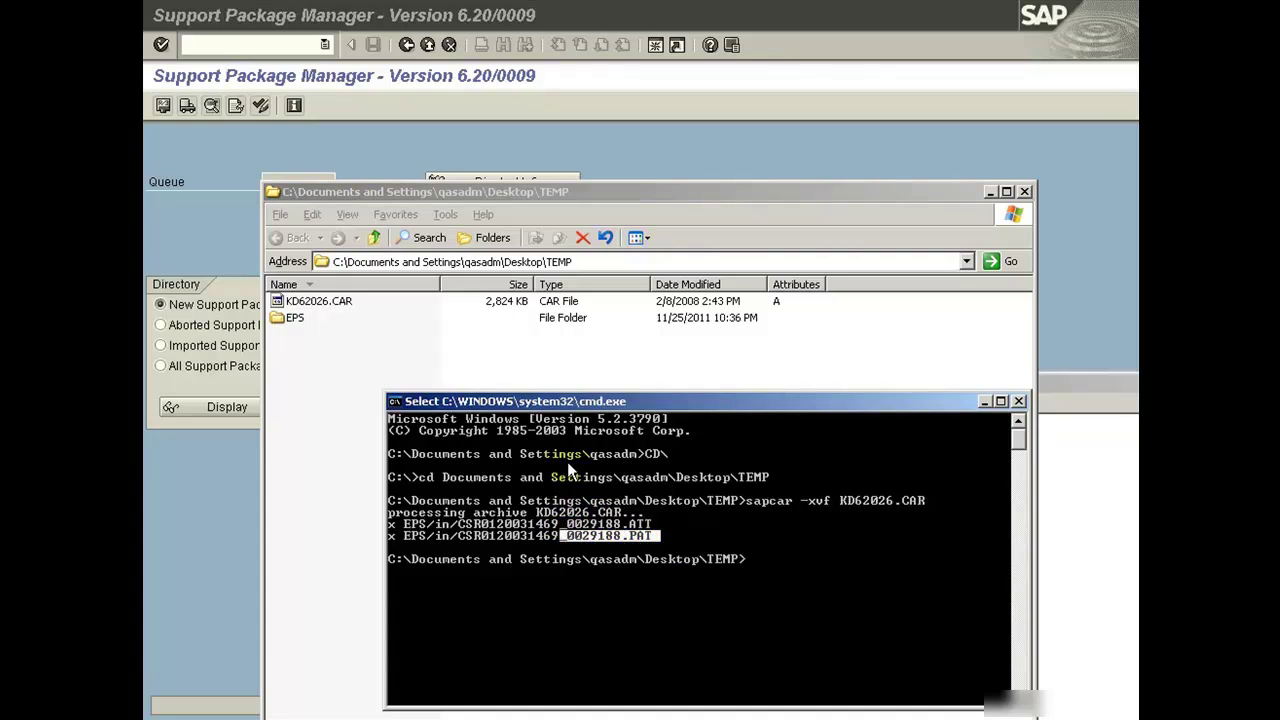
- Copy the extracted .ATT and .PAT files from TEMP\EPS\in into the \usr\sap\trans\EPS\in folder
left_click(542, 387)
double_click(290, 318)
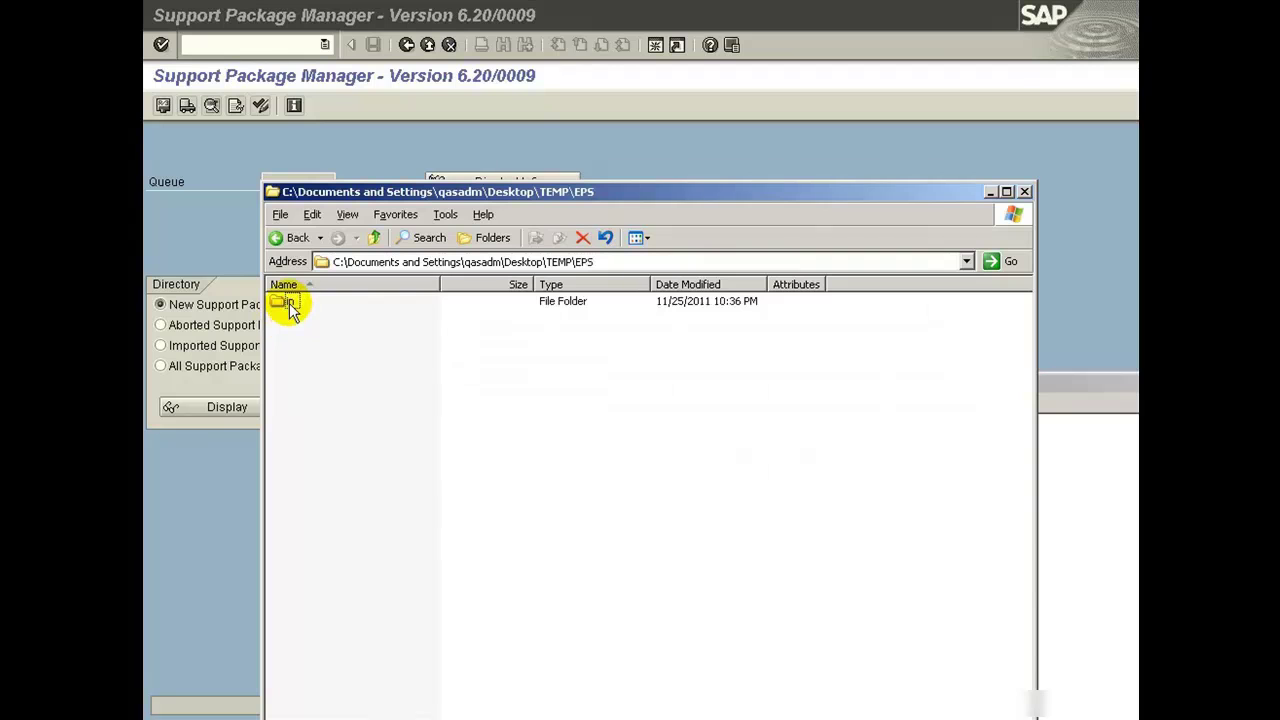
double_click(290, 302)
left_click_drag(414, 366, 343, 297)
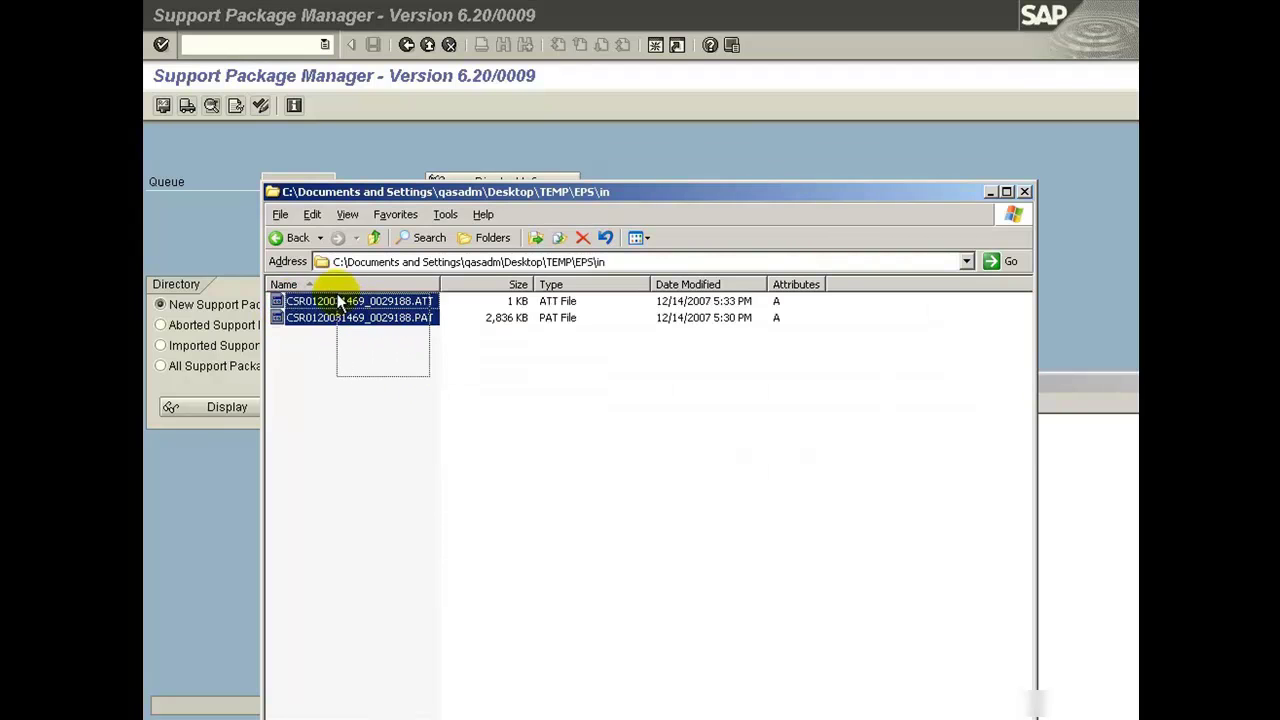
key("alt+Tab")
right_click(572, 298)
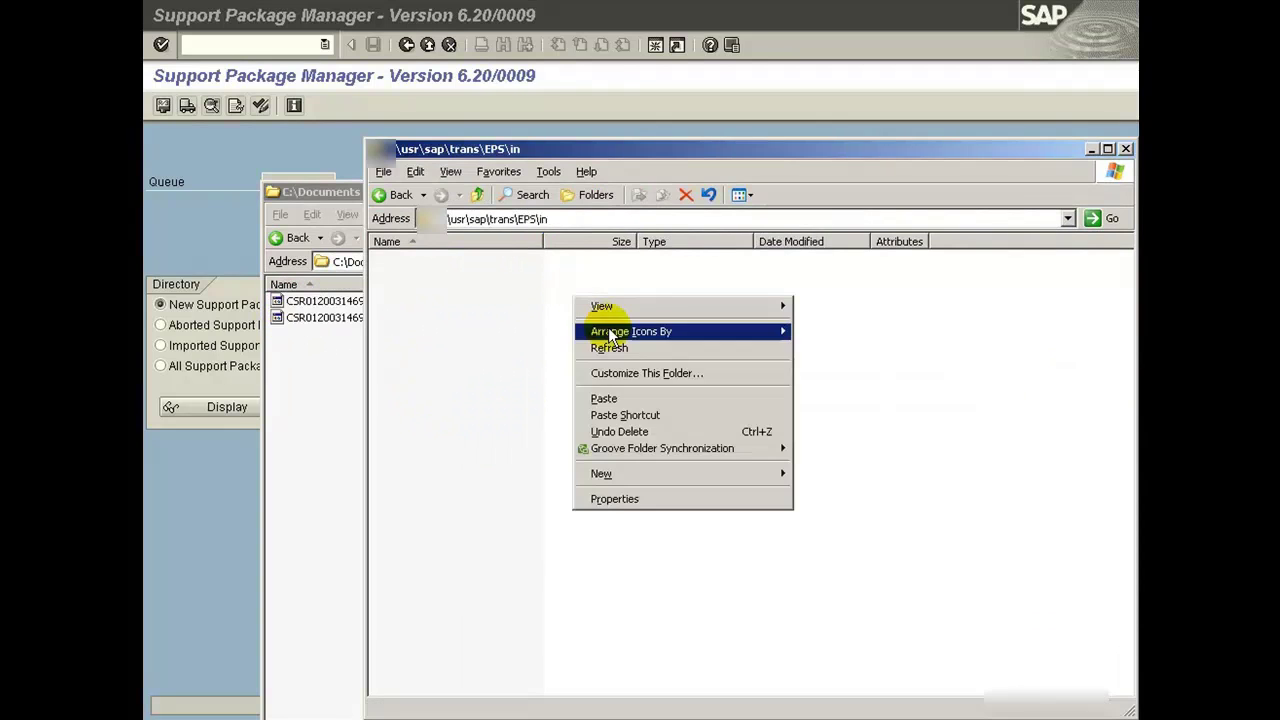
left_click(628, 400)
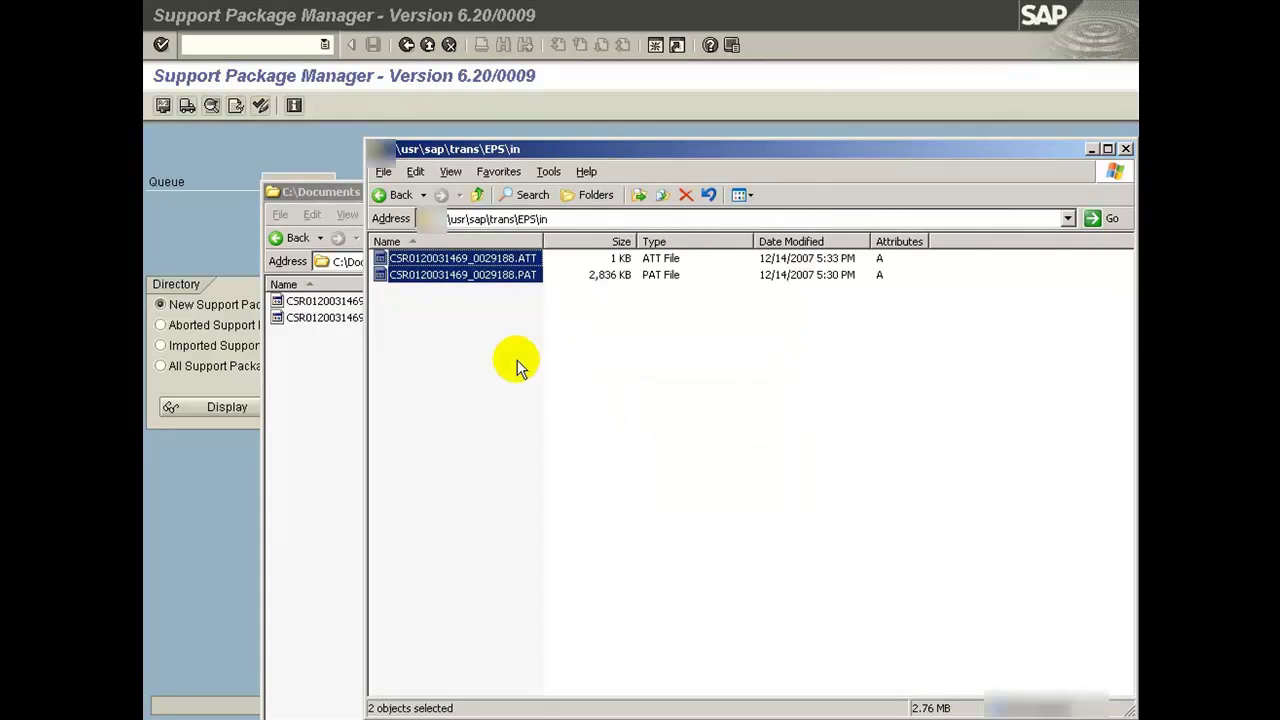
left_click(571, 219)
left_click(569, 219)
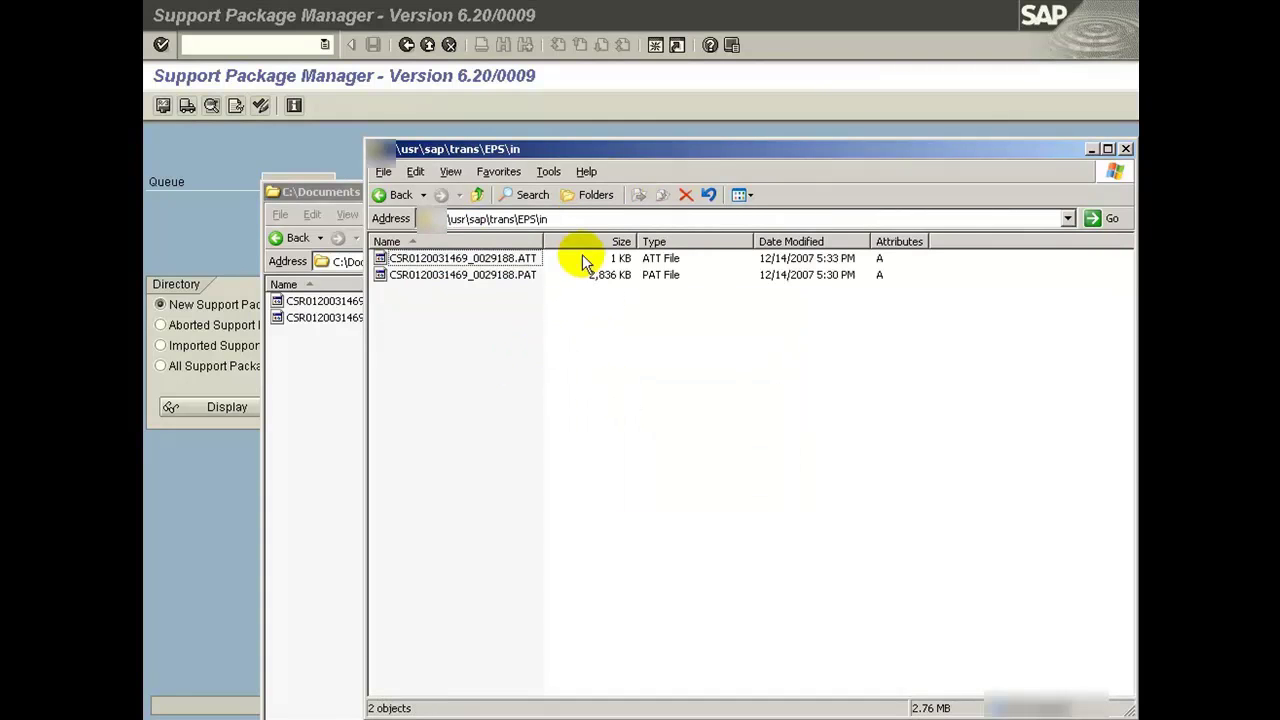
- Close the \usr\sap\trans\EPS\in folder and the extraction folder to return to the Support Package Manager
double_click(566, 219)
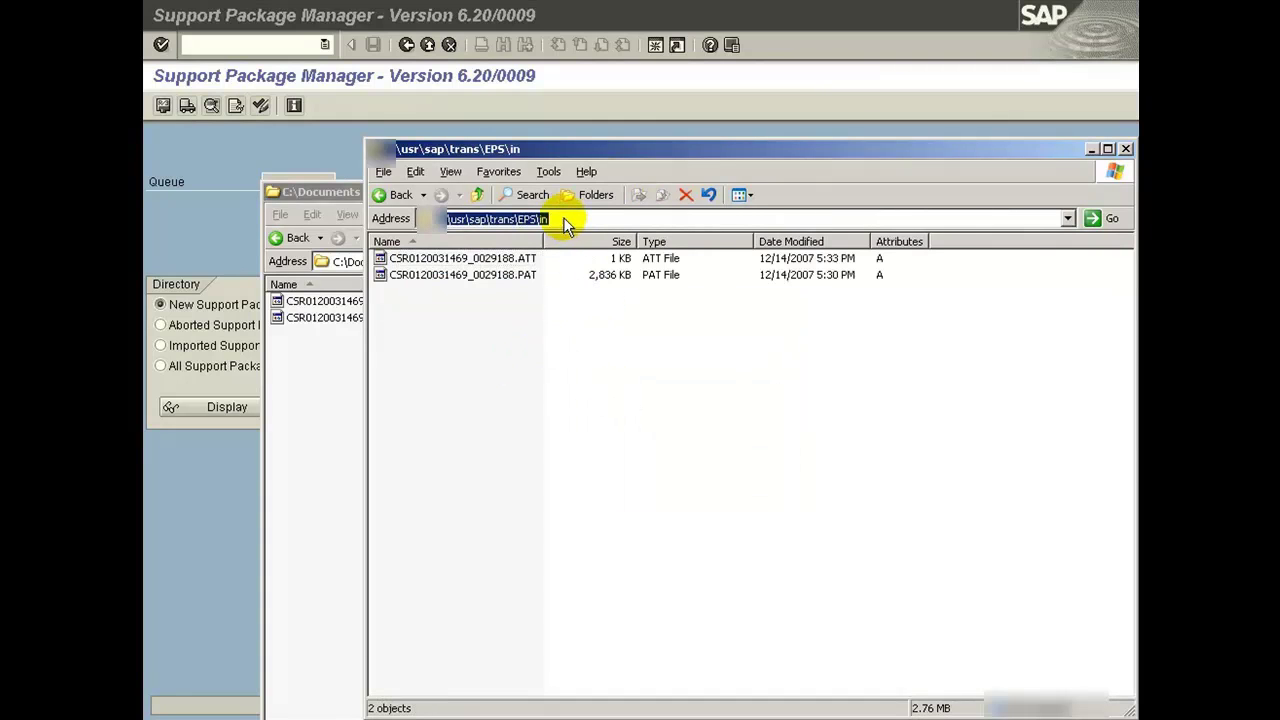
left_click(1125, 148)
left_click(1024, 191)
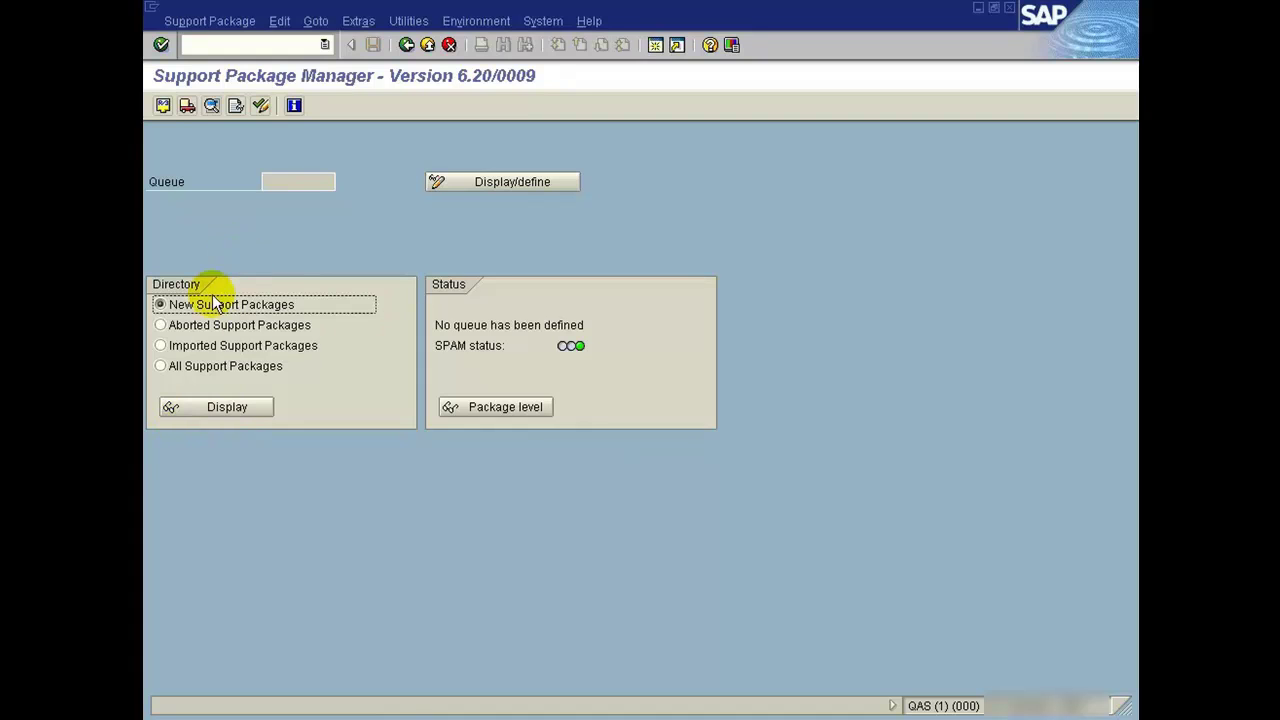
- Load the support packages from the application server, checking the EPS inbox path and confirming the upload
left_click(196, 21)
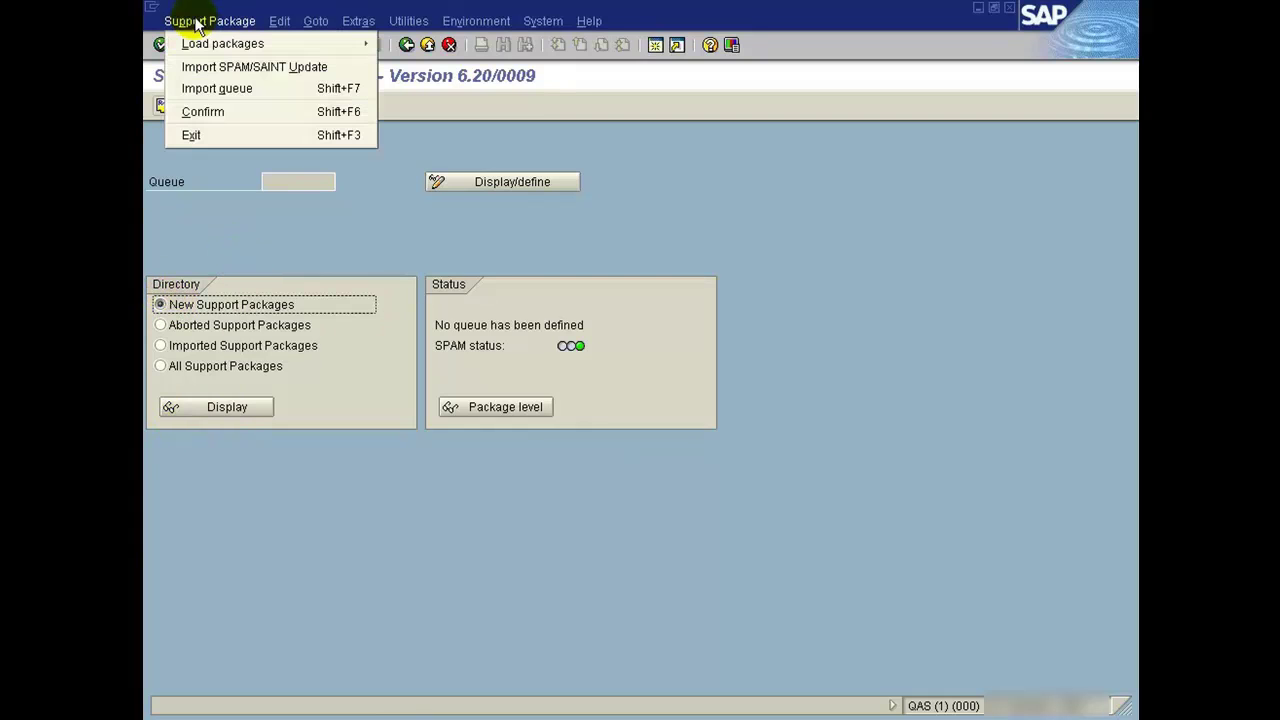
mouse_move(197, 45)
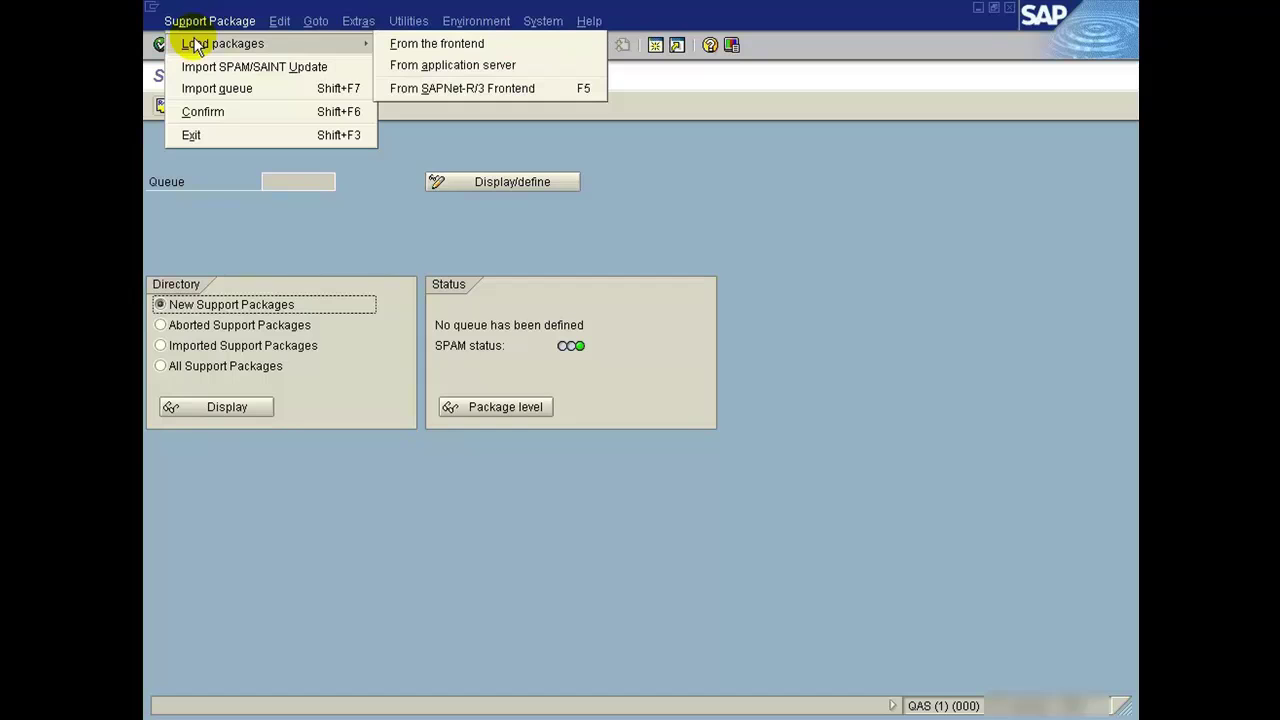
left_click(412, 66)
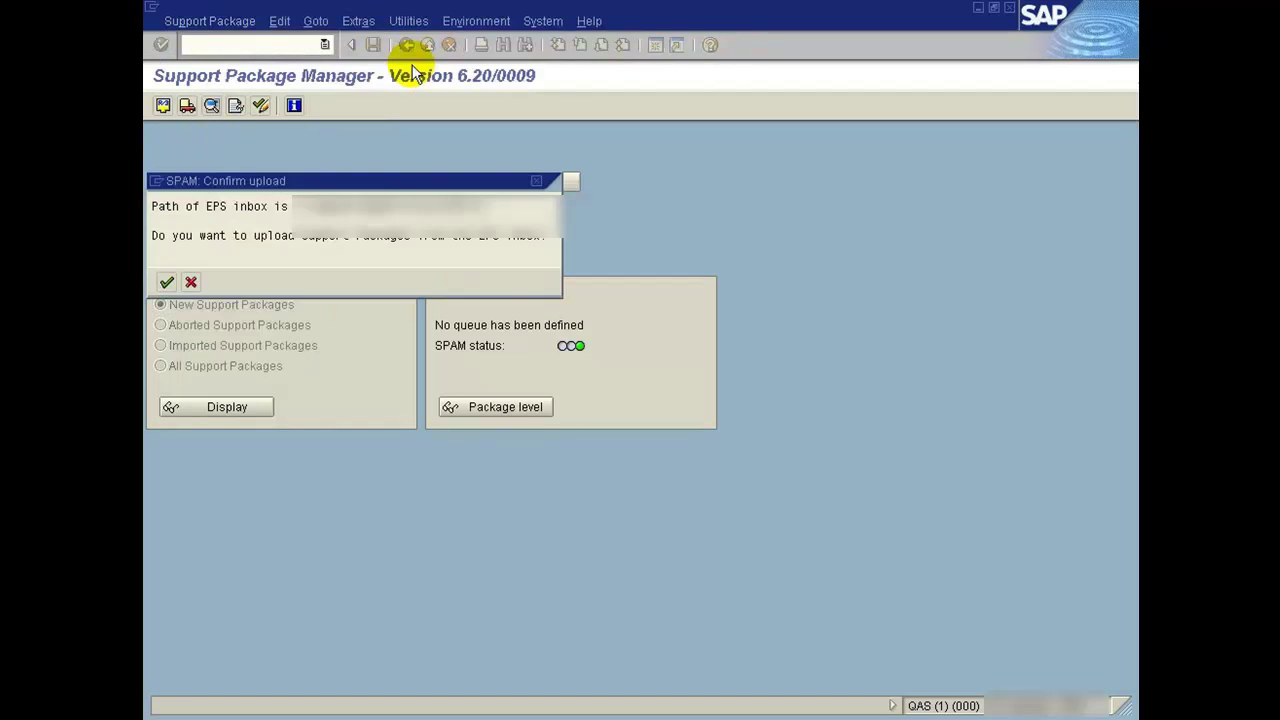
left_click_drag(385, 178, 697, 190)
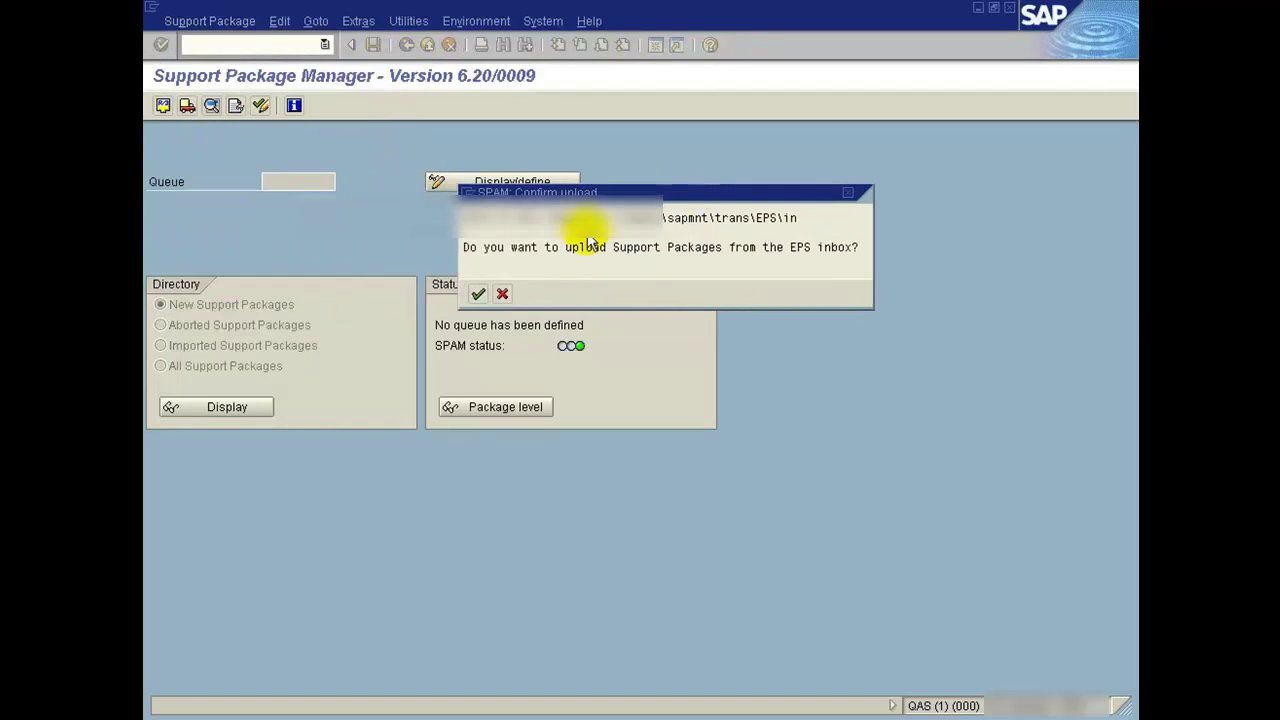
double_click(466, 220)
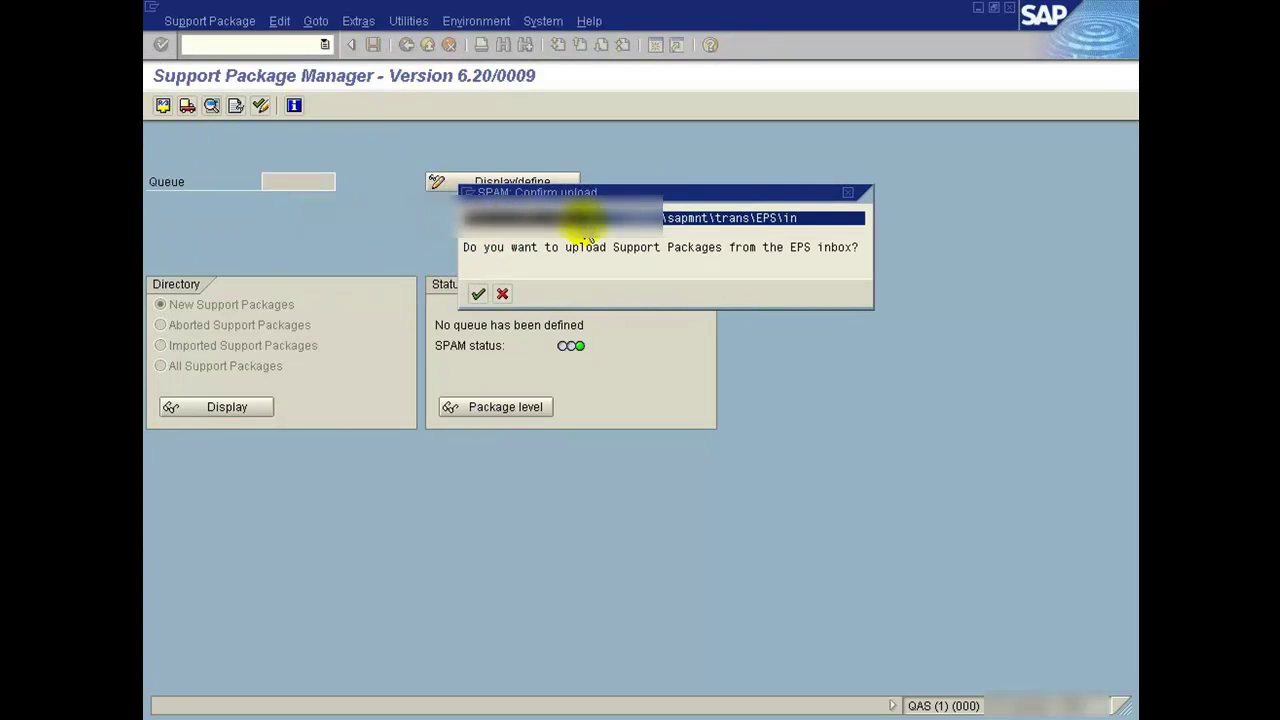
left_click(811, 229)
double_click(465, 250)
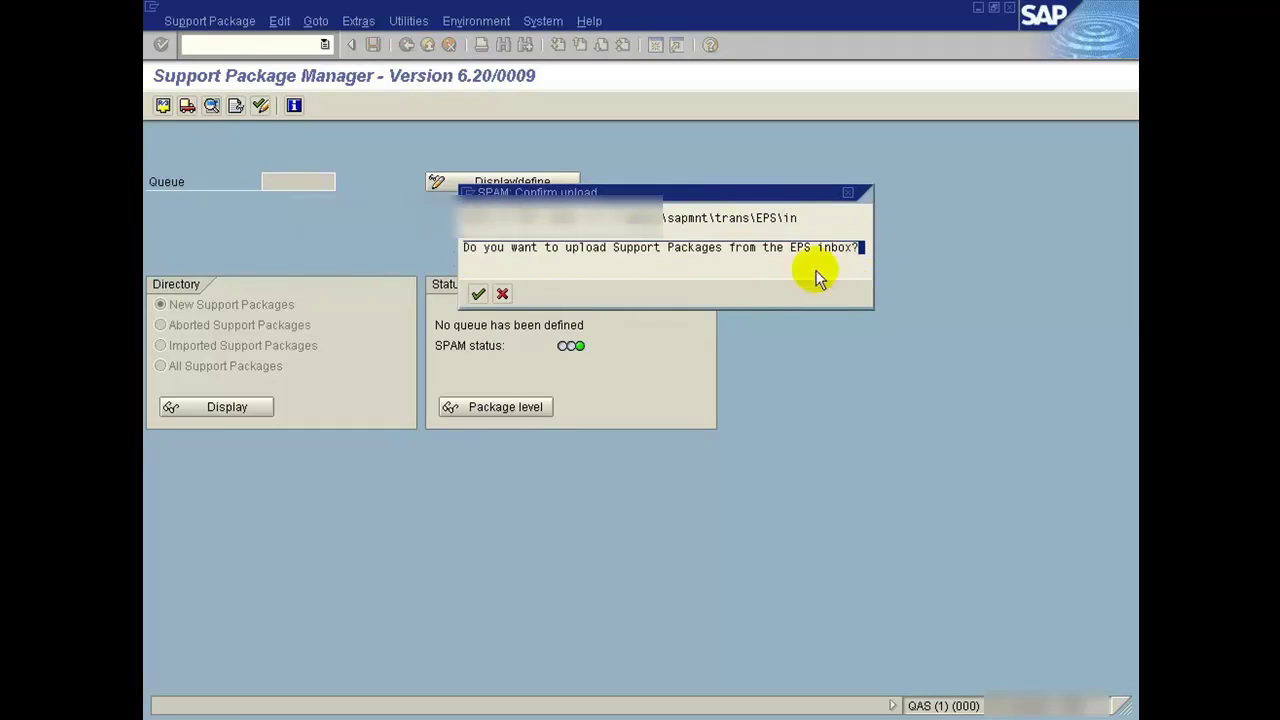
left_click(478, 293)
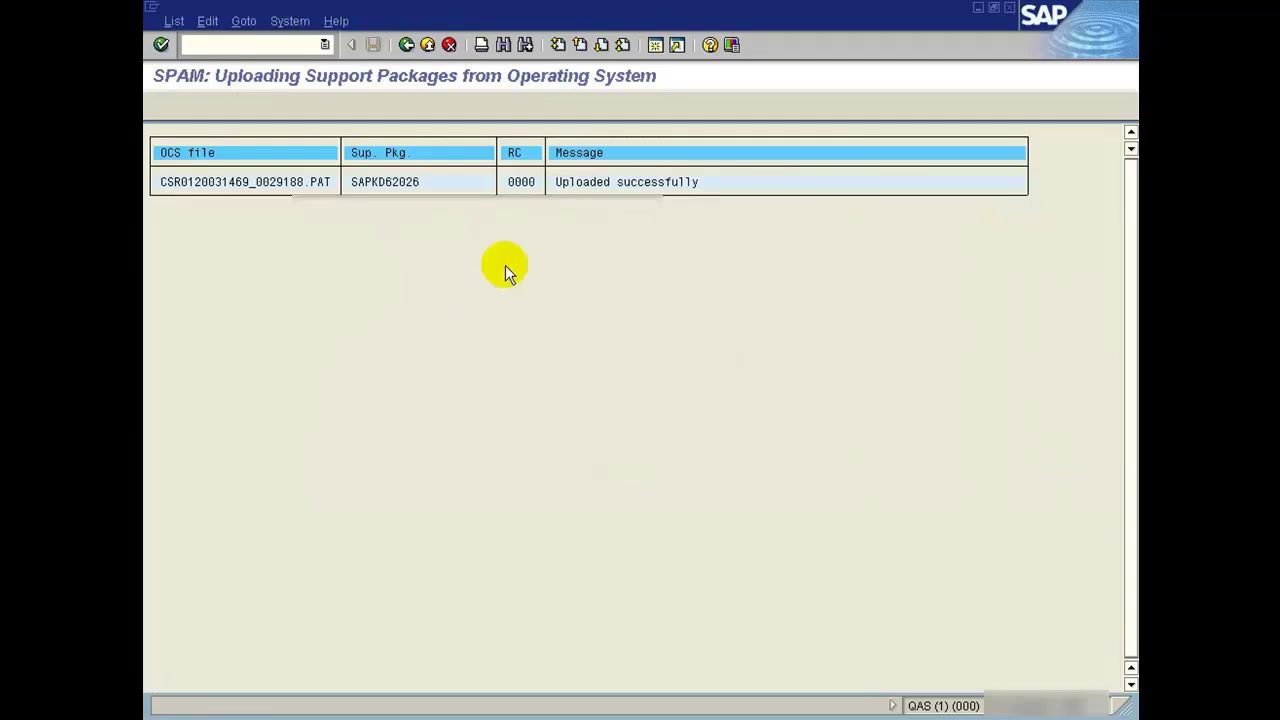
- Check the upload log's message and package name, and view the directory of new support packages
left_click(558, 187)
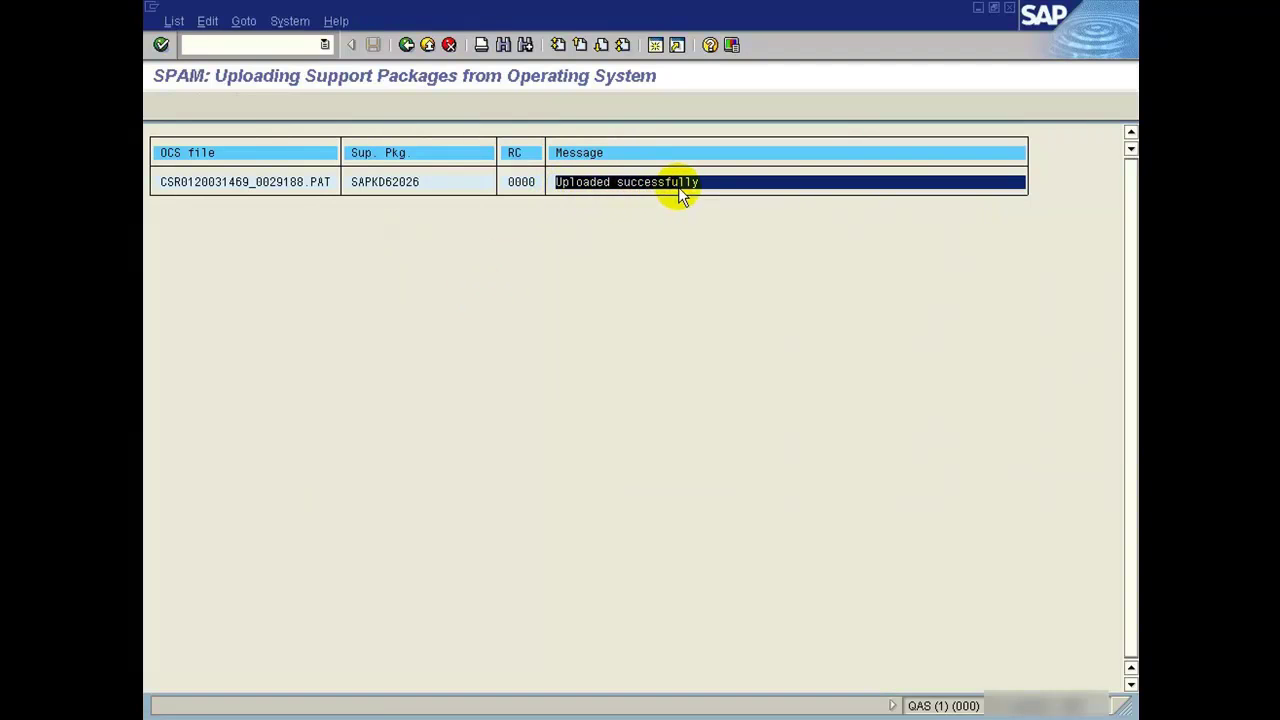
left_click(354, 188)
key("Home")
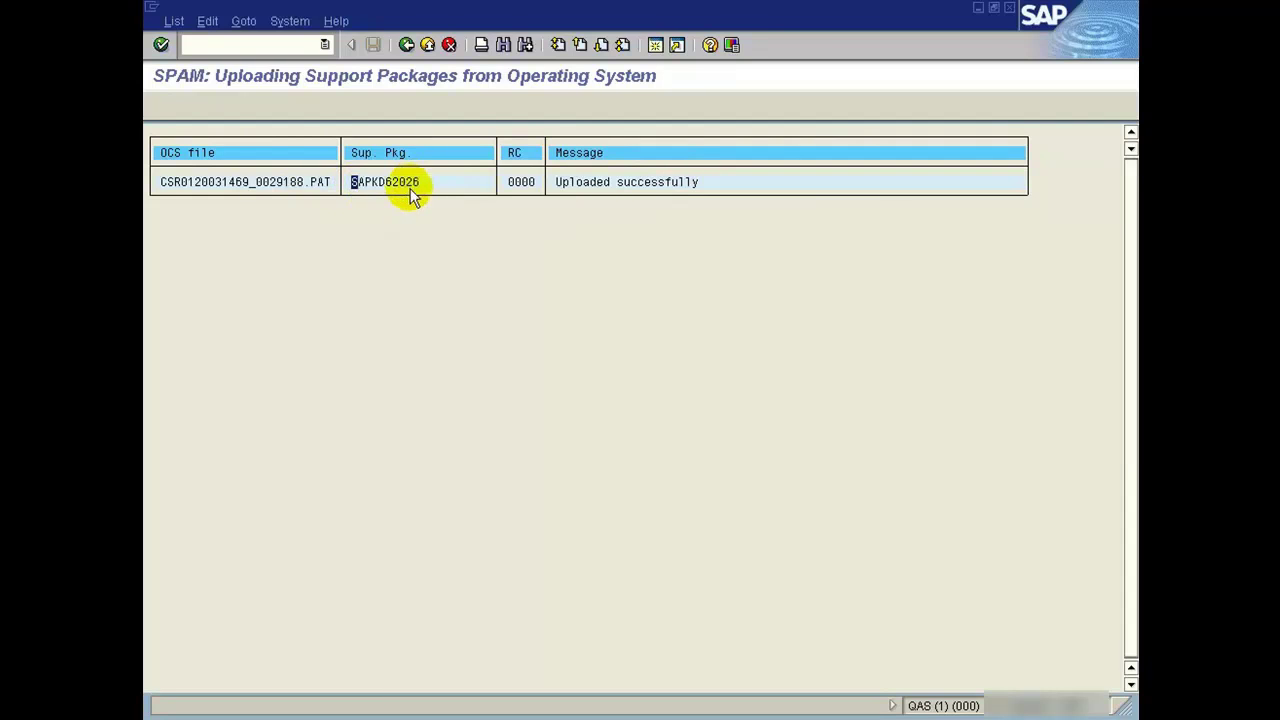
left_click(406, 45)
left_click(222, 409)
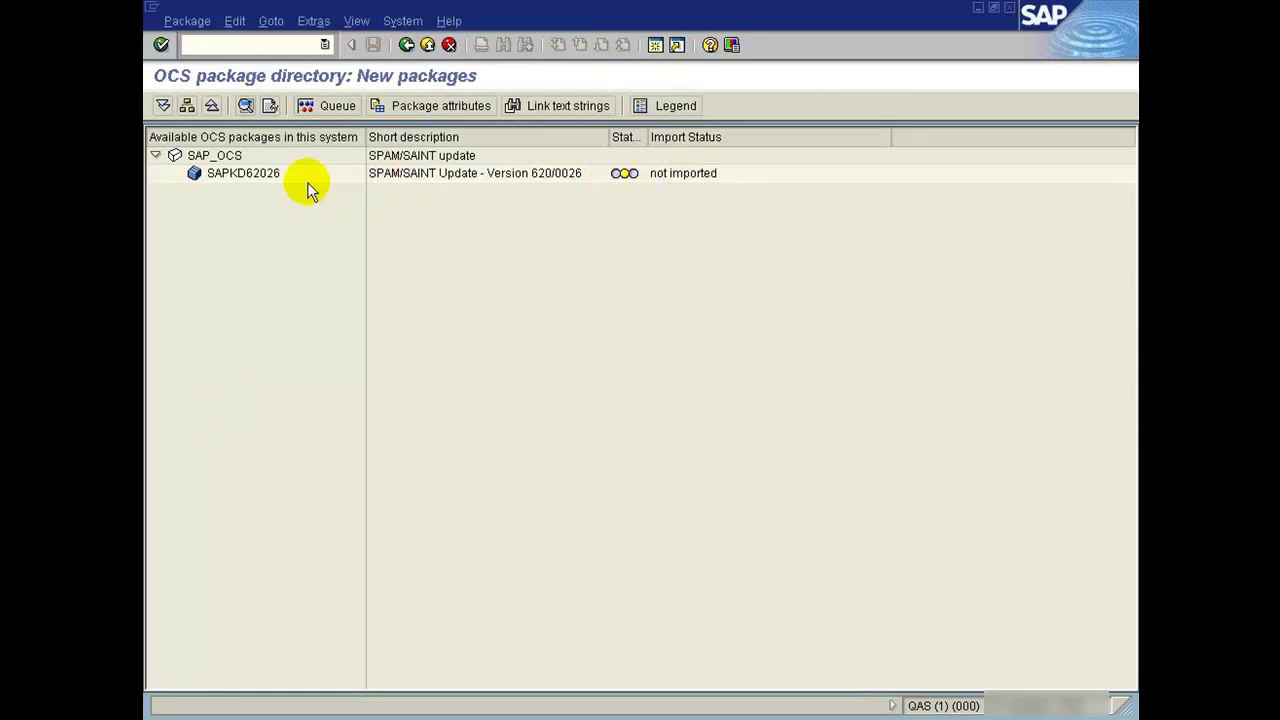
left_click(407, 44)
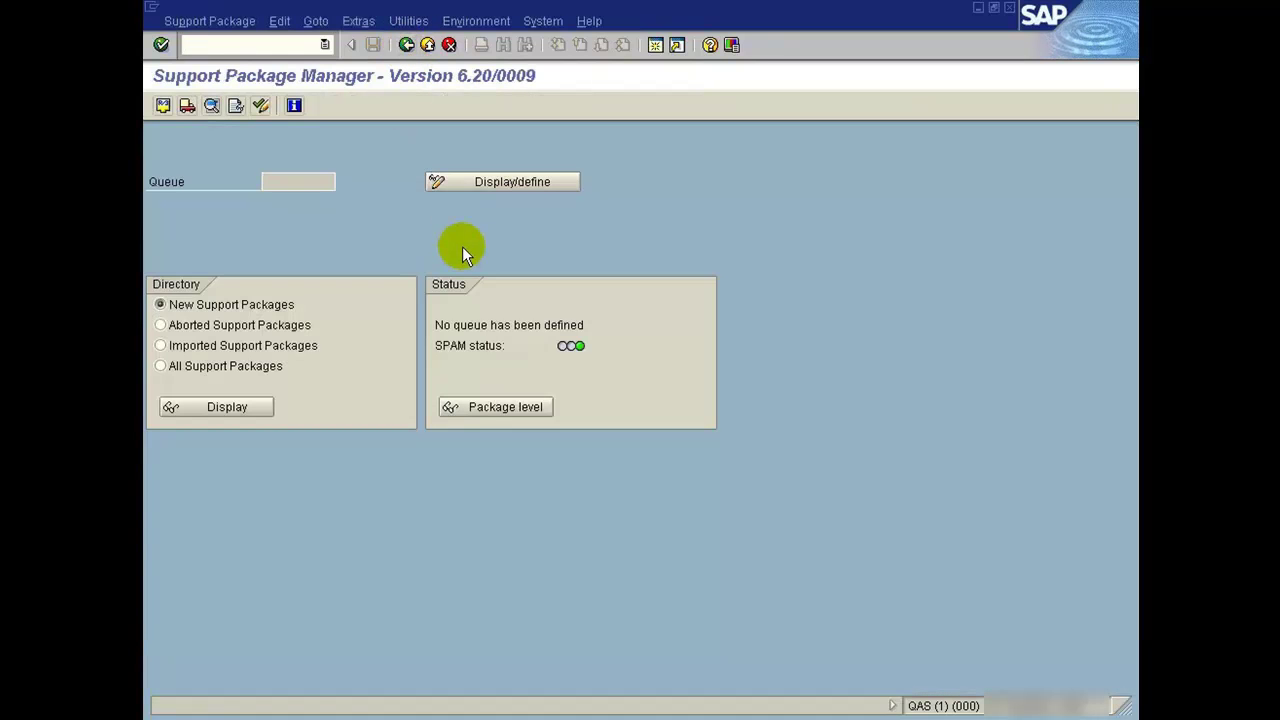
- Import the SPAM/SAINT update SAPKD62026, reading the recommendation about Note 447925 before confirming the import
left_click(205, 21)
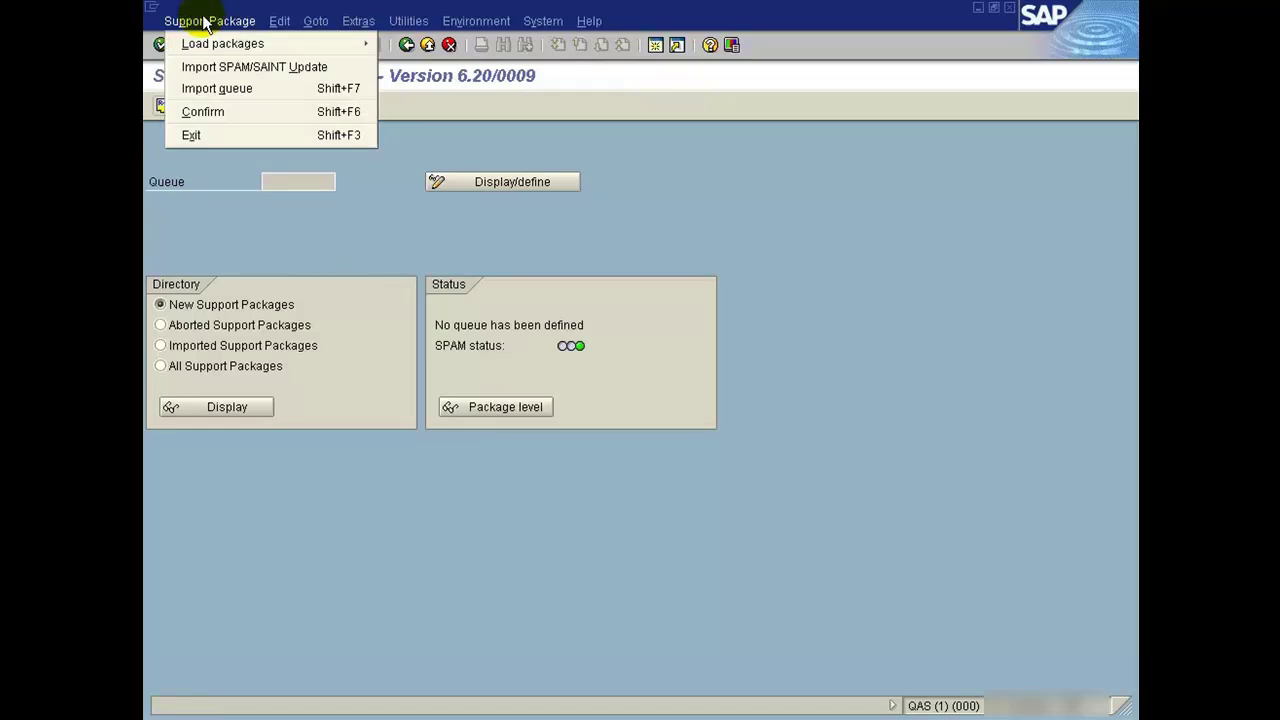
left_click(211, 67)
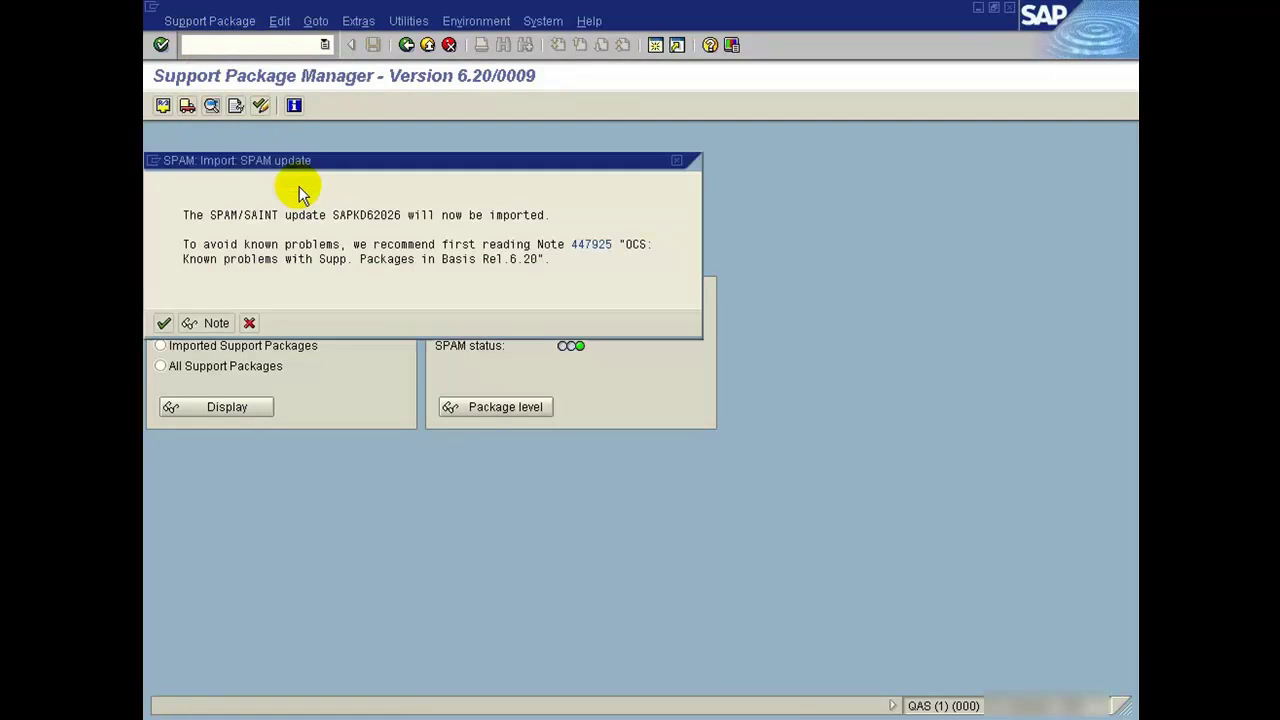
left_click_drag(306, 161, 536, 207)
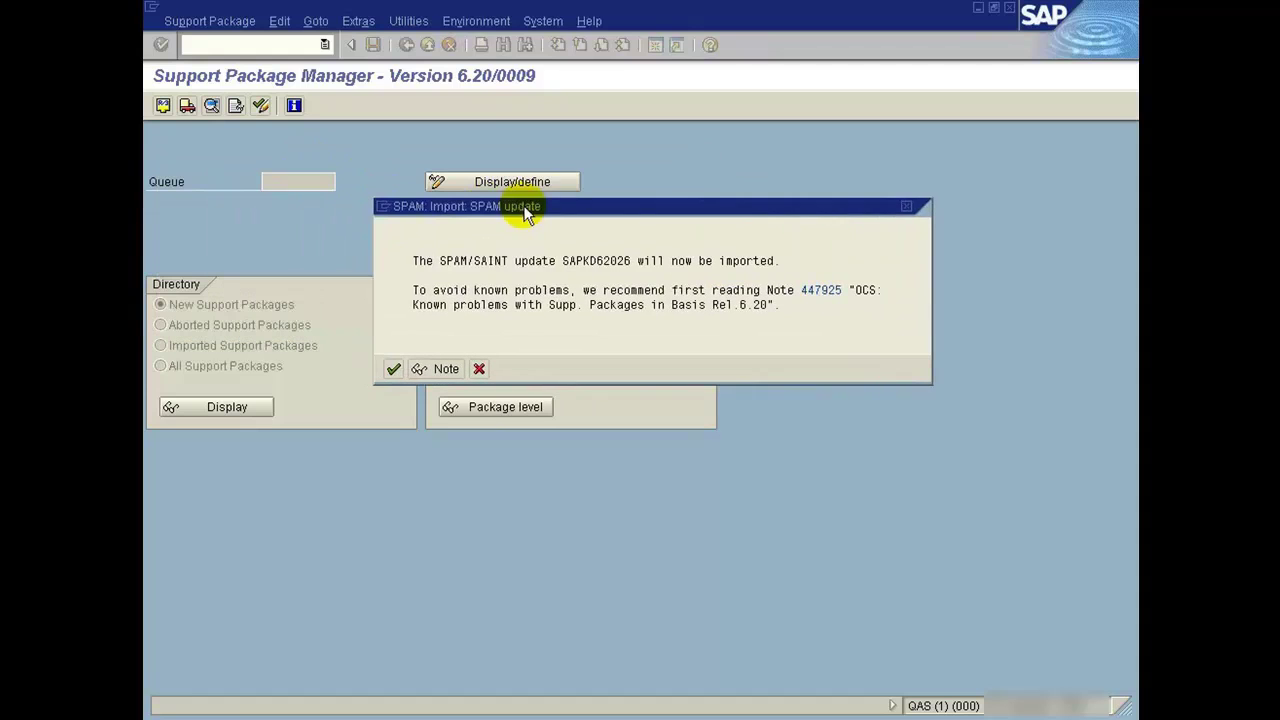
left_click(418, 265)
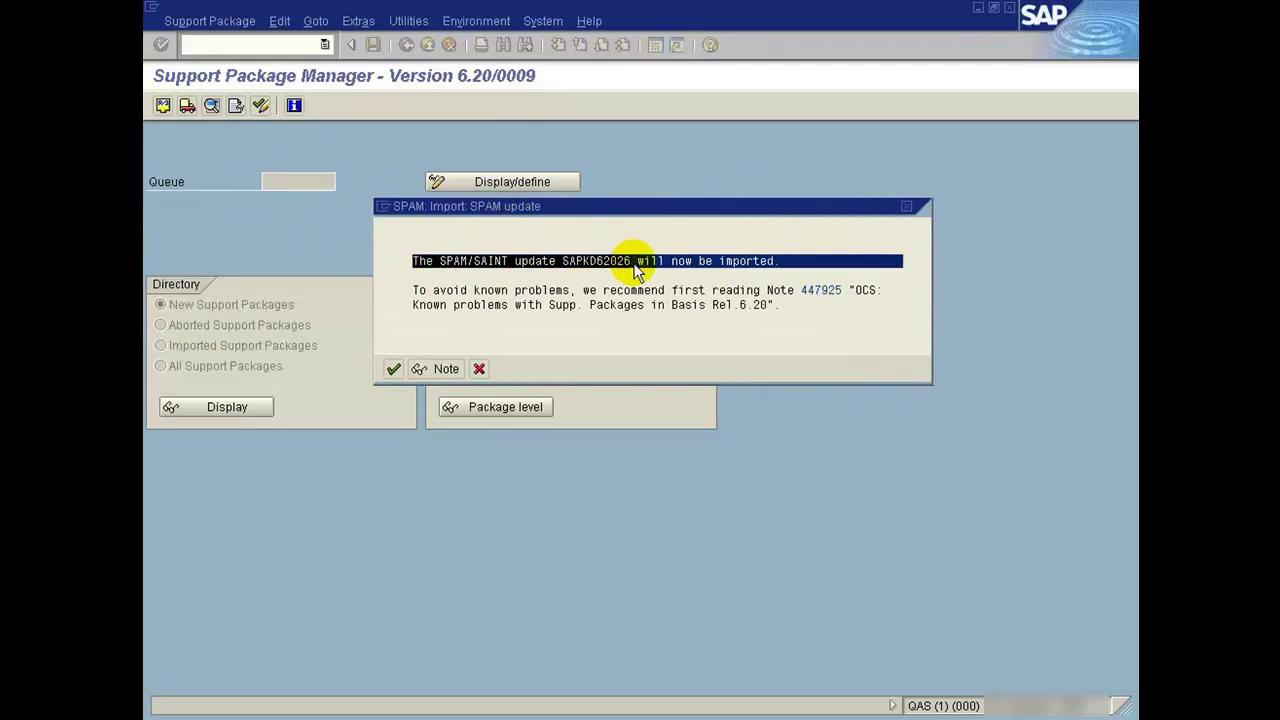
left_click(418, 290)
left_click_drag(646, 300, 863, 297)
left_click(866, 302)
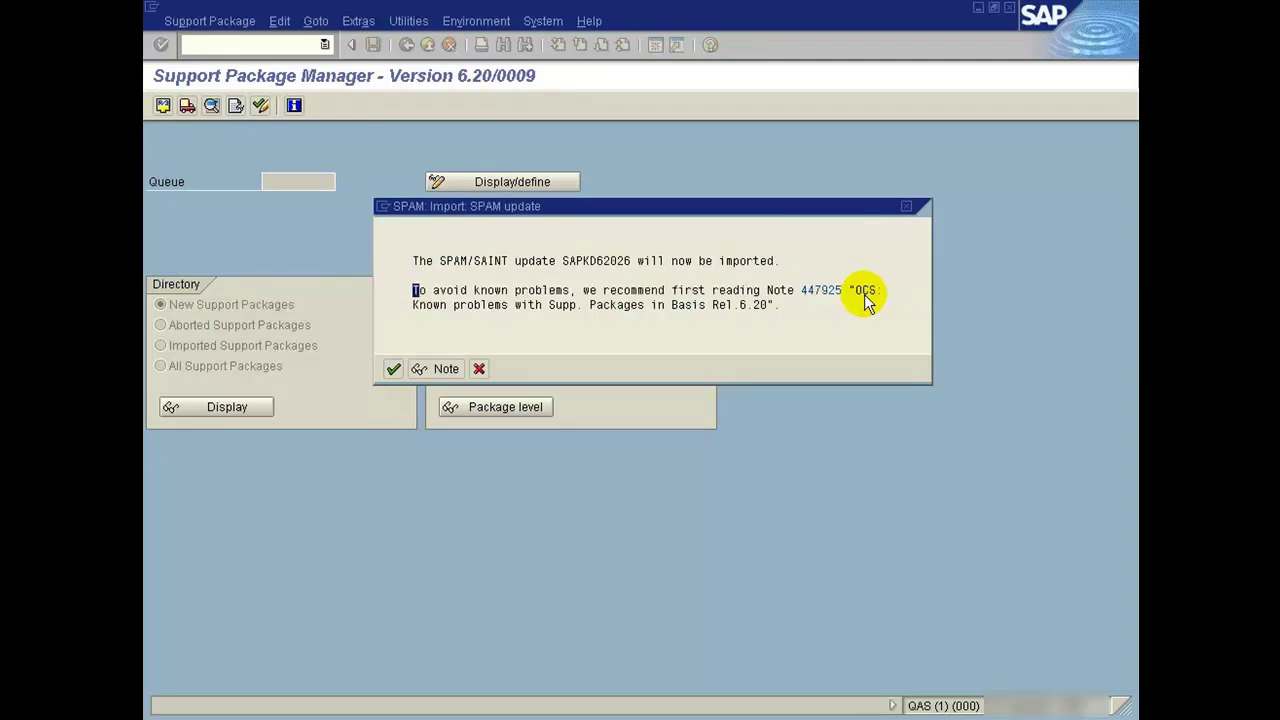
triple_click(428, 306)
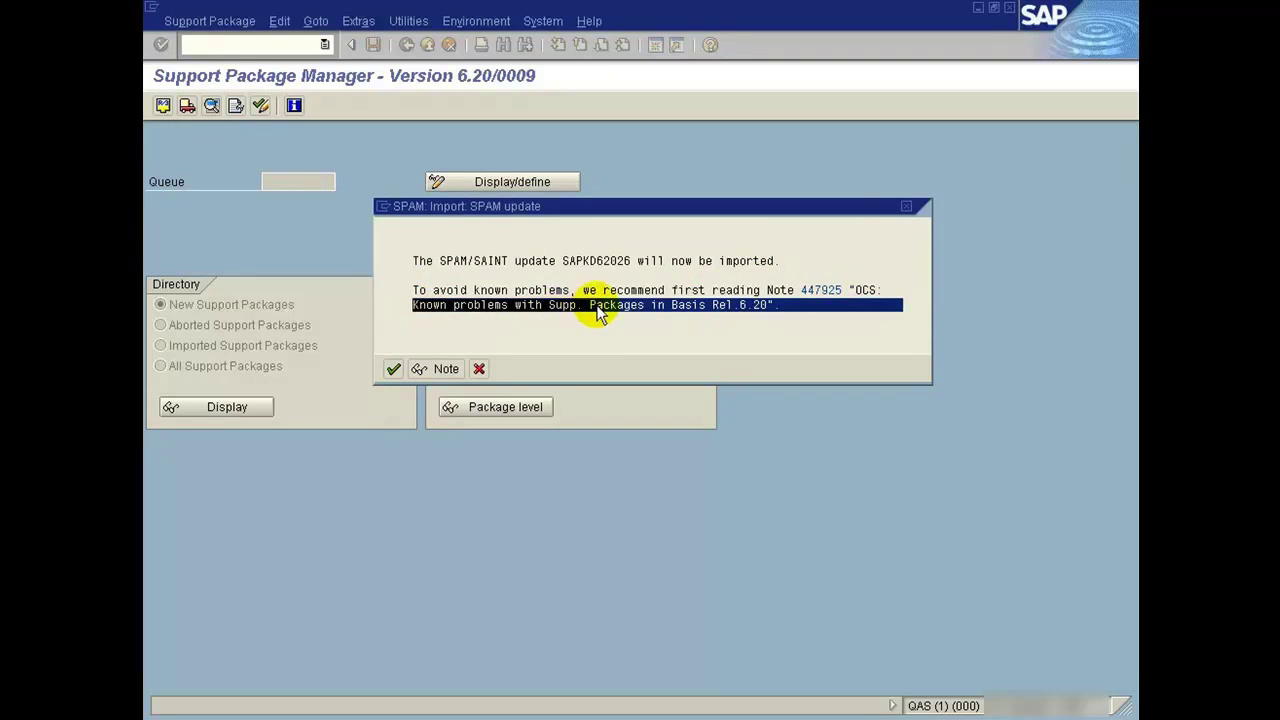
left_click(780, 310)
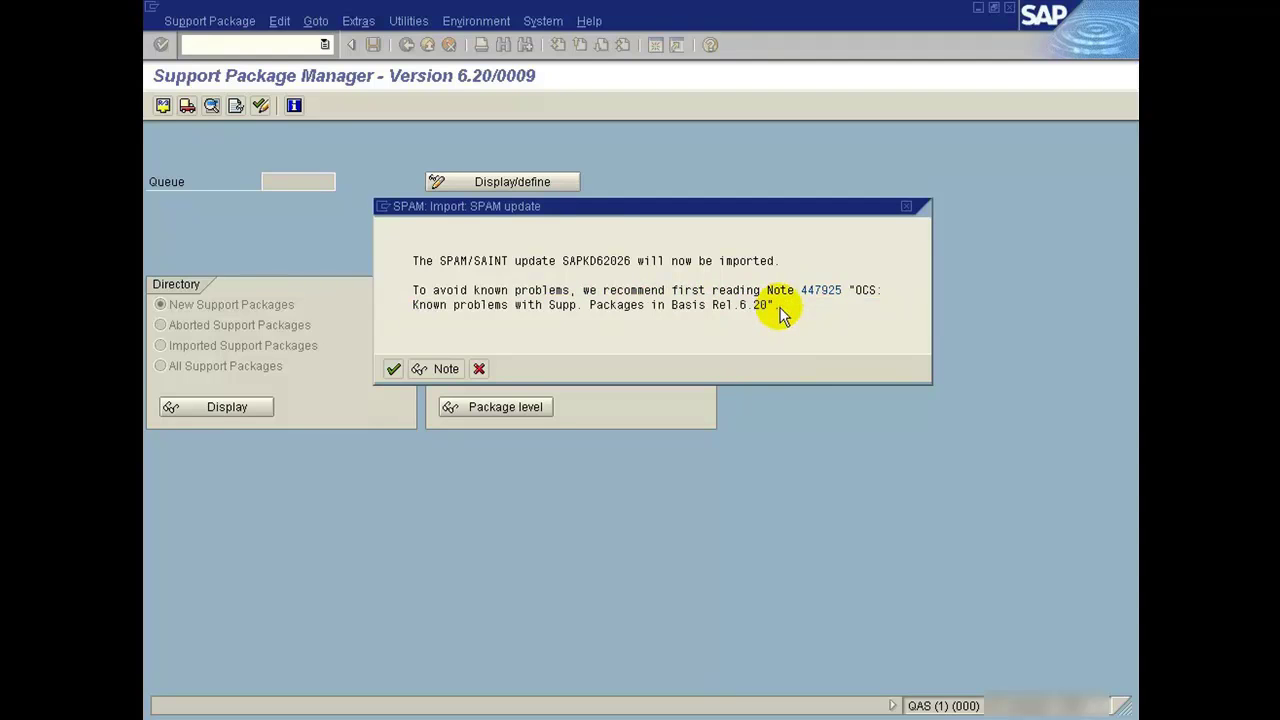
left_click(390, 368)
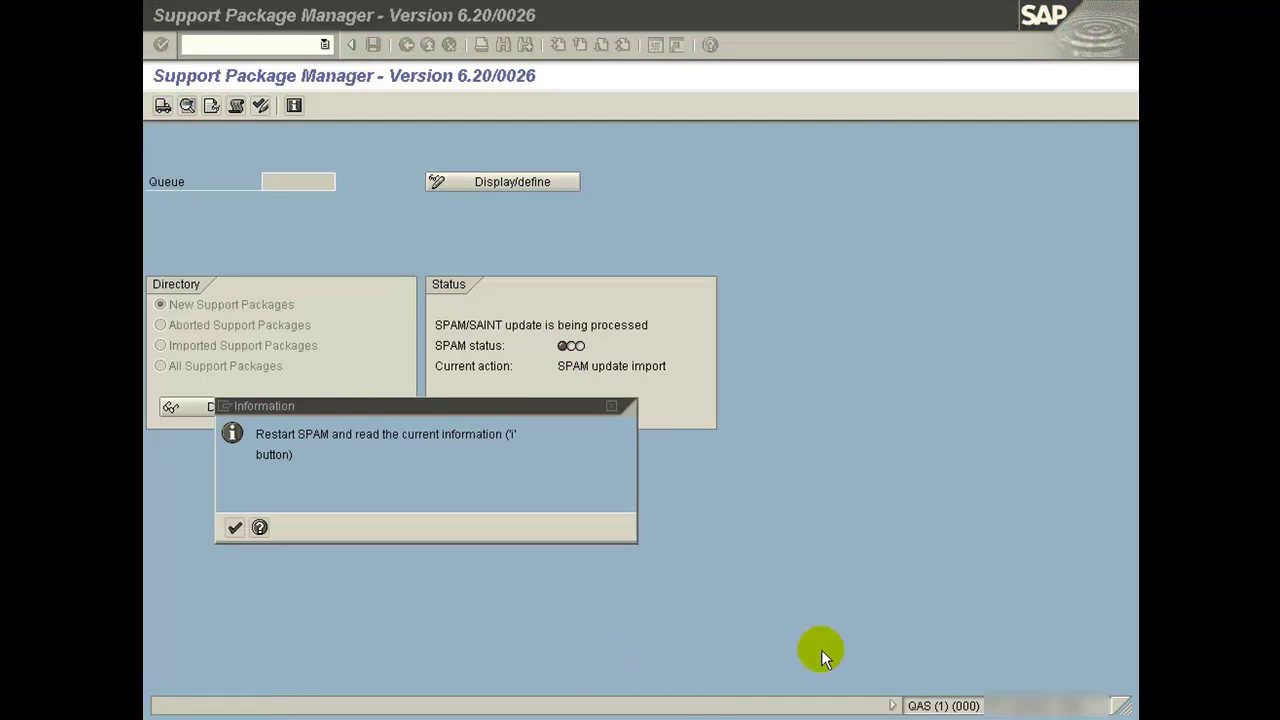
- Acknowledge the restart information and reopen the Support Package Manager with transaction spam
left_click(394, 520)
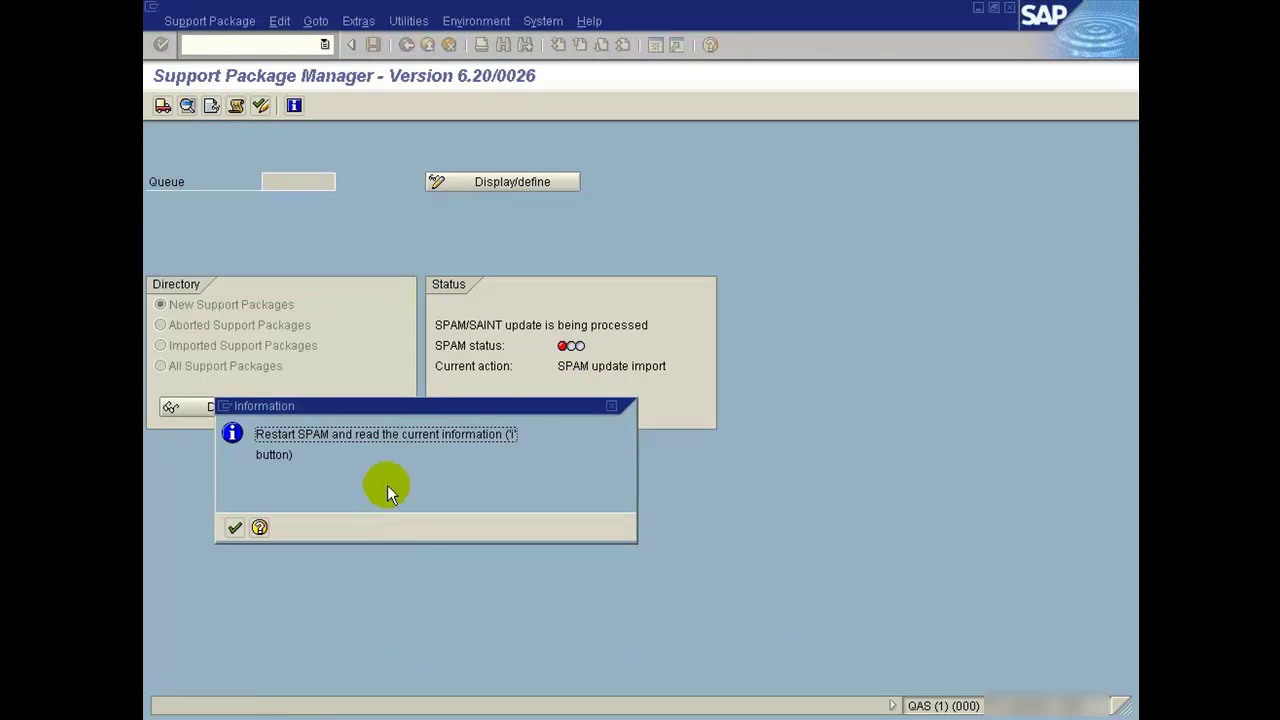
left_click_drag(254, 437, 520, 452)
left_click(508, 468)
left_click(235, 527)
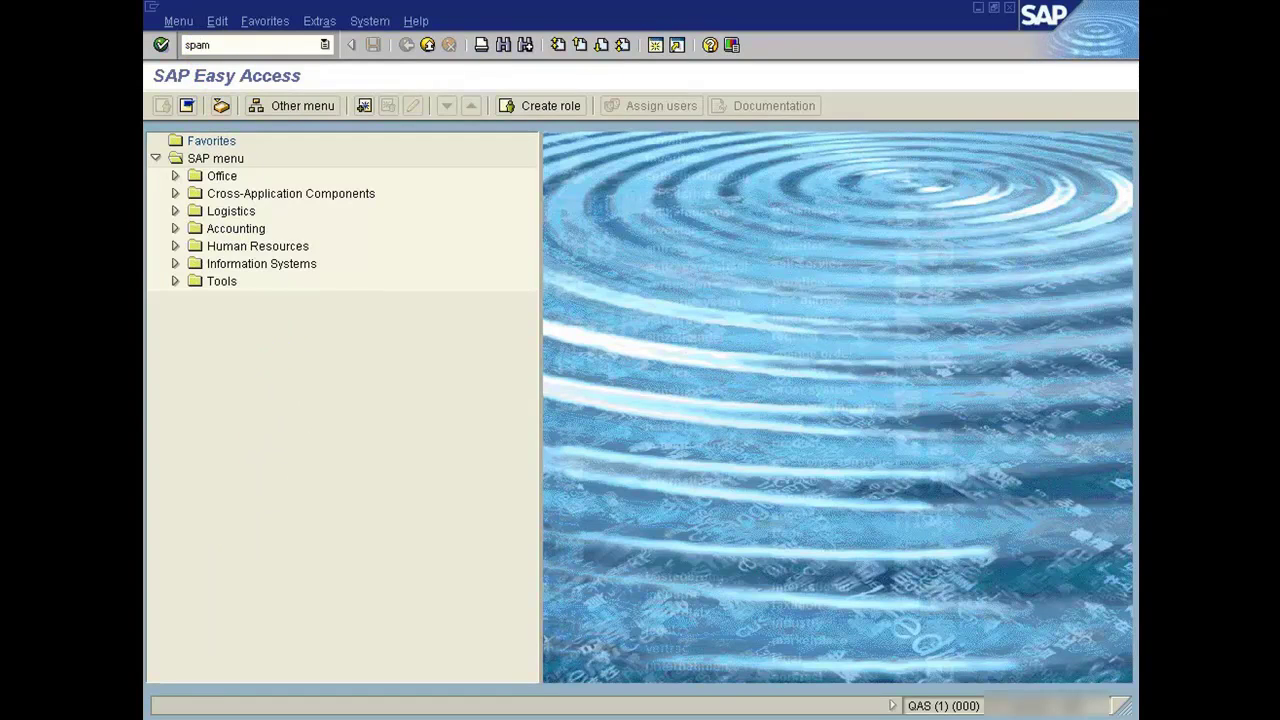
type("spam")
key("Return")
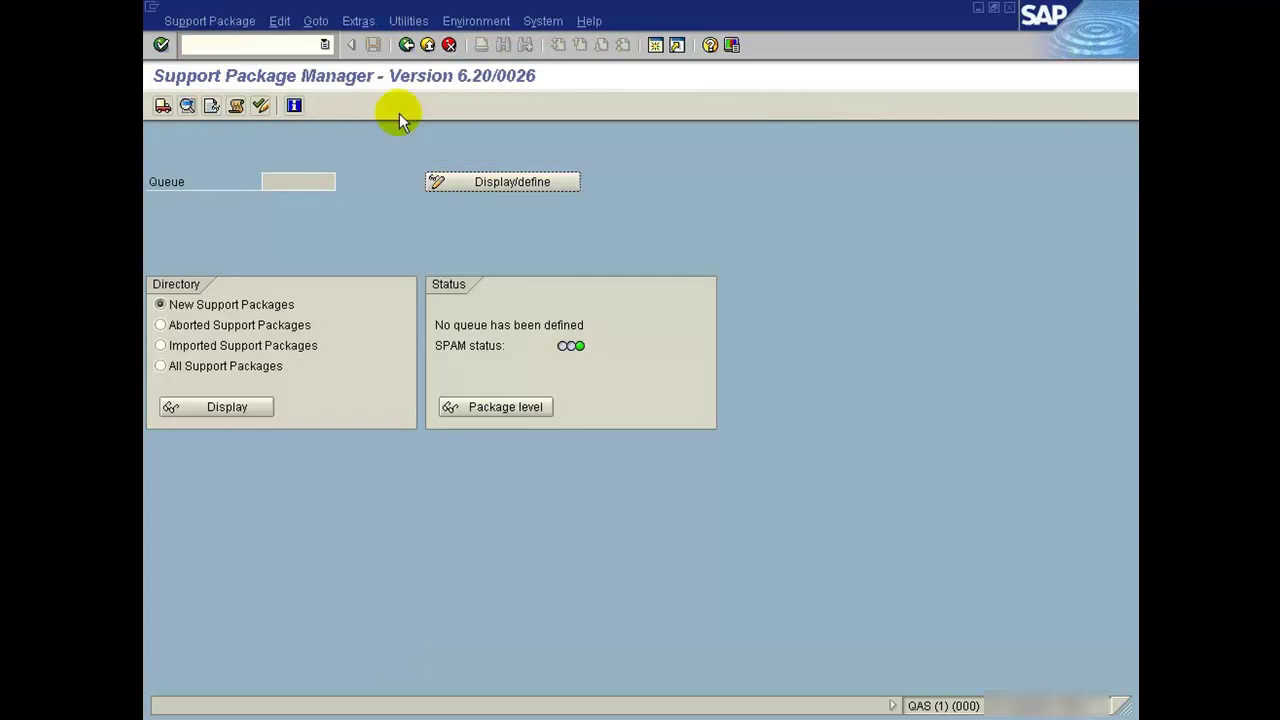